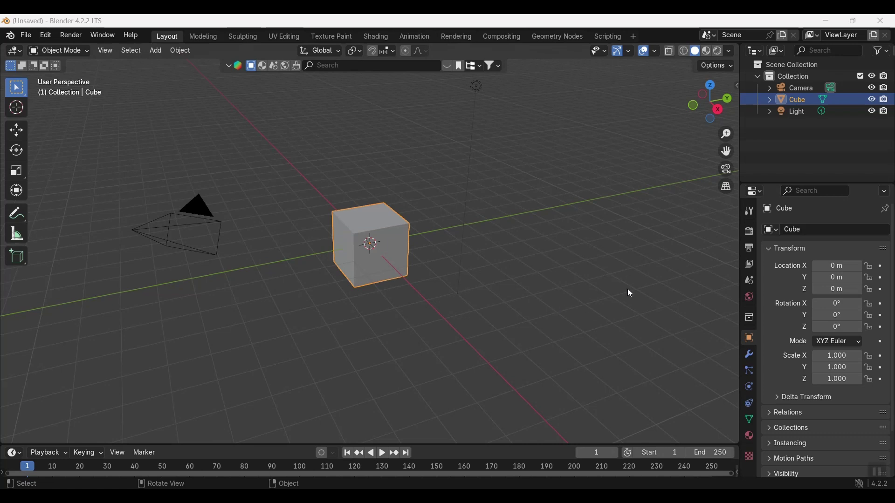
Delete the default cube and import the point cloud brainpc_ed.ply from the brainpc folder as Stanford PLY.
key("Delete")
left_click(26, 35)
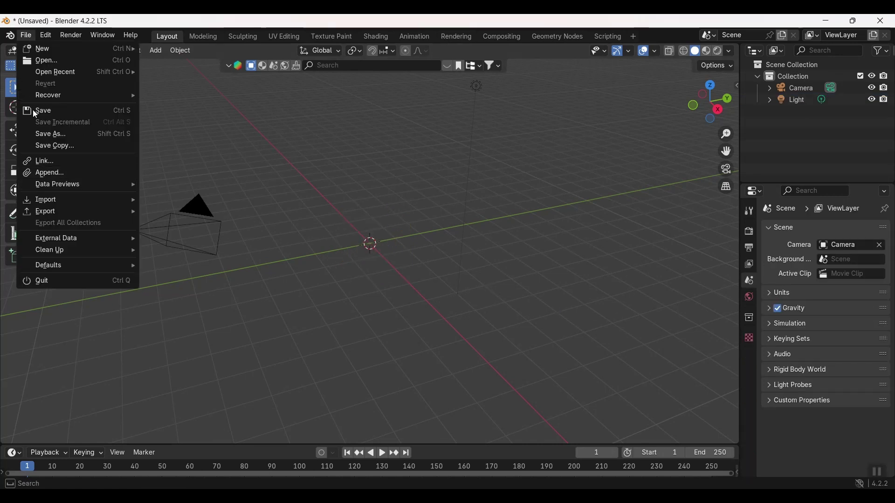
mouse_move(60, 200)
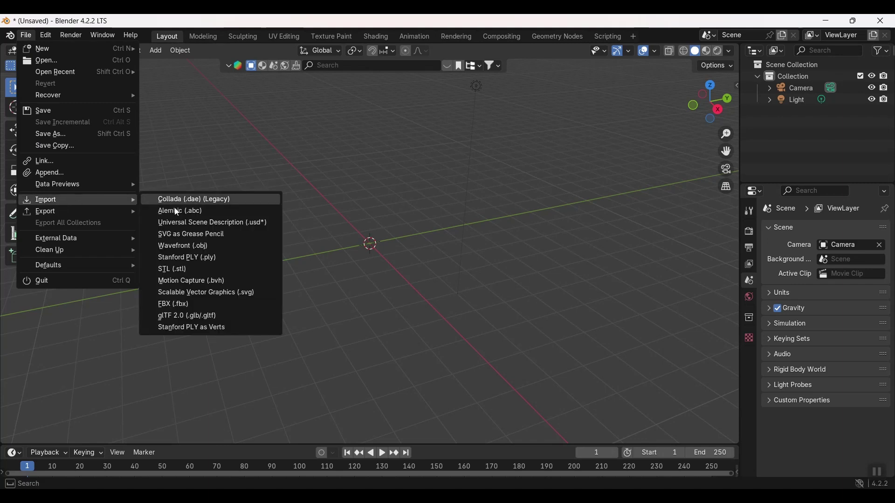
left_click(211, 257)
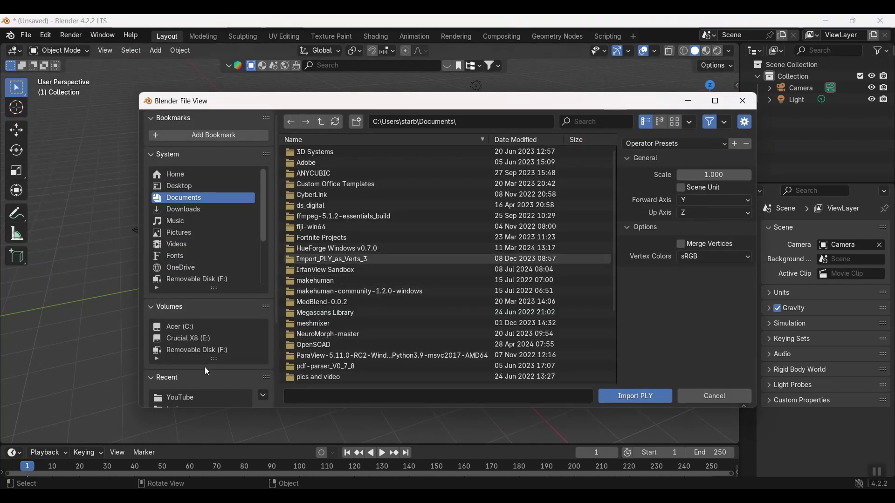
scroll(212, 339, "down", 5)
left_click(188, 318)
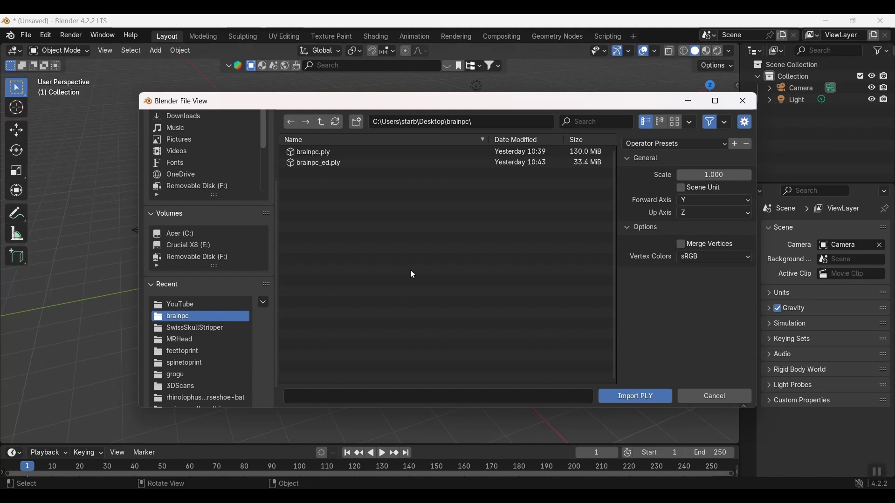
left_click(310, 163)
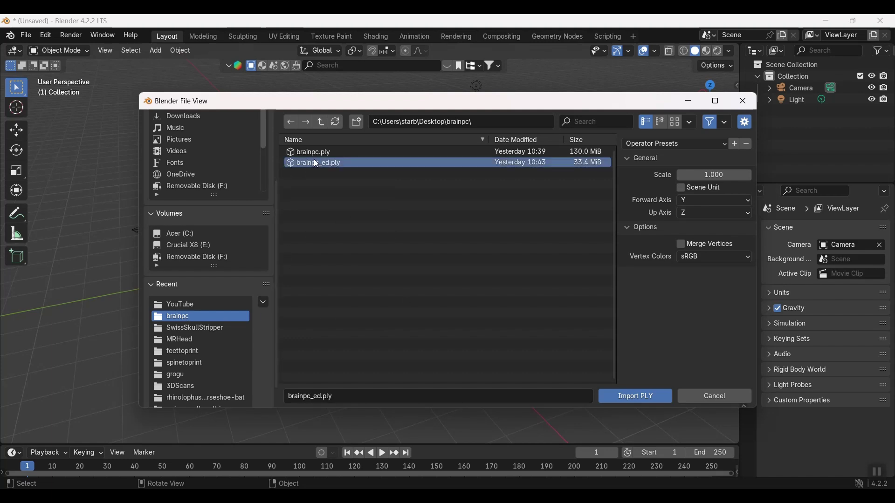
left_click(624, 396)
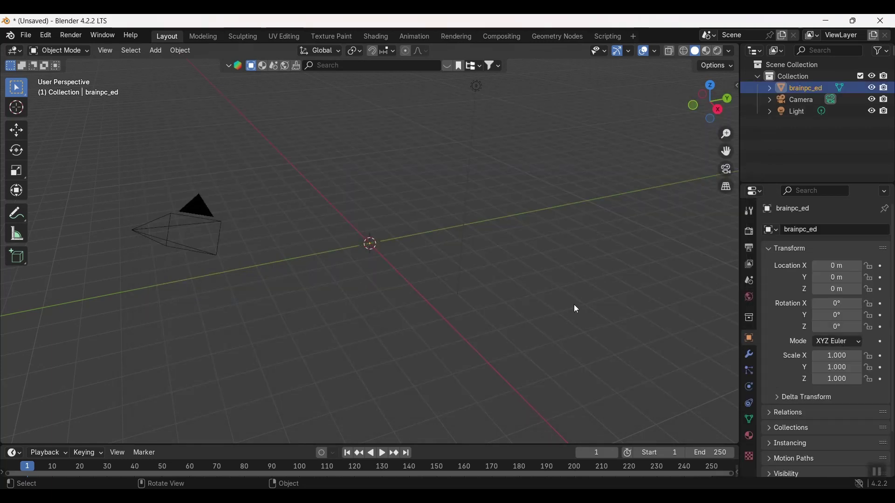
Set the scene's length unit to Millimeters and its unit scale to 0.001.
scroll(460, 230, "down", 5)
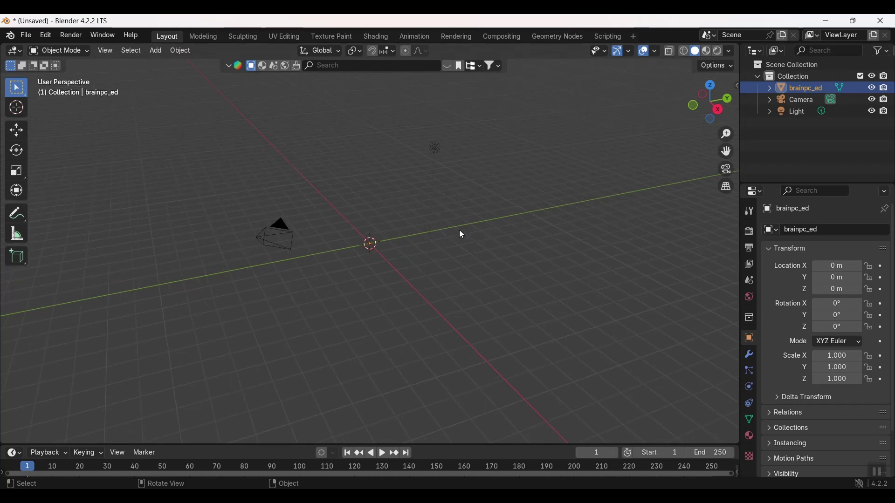
scroll(458, 225, "down", 8)
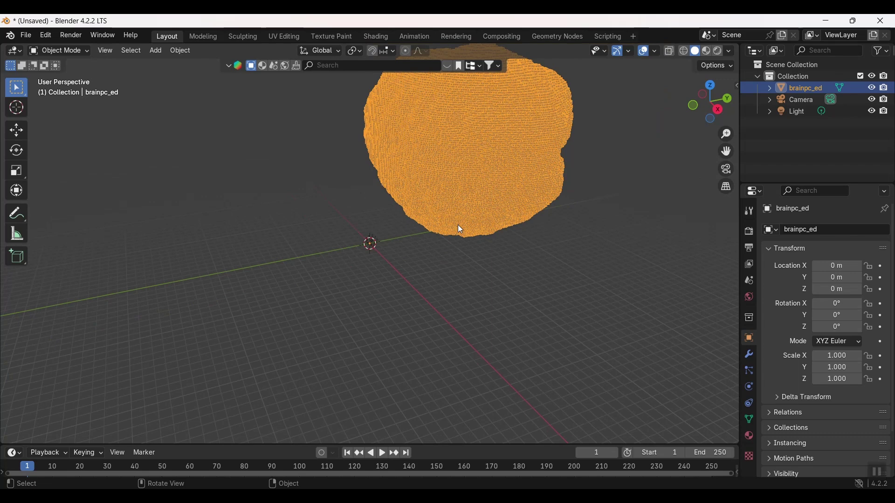
left_click(746, 280)
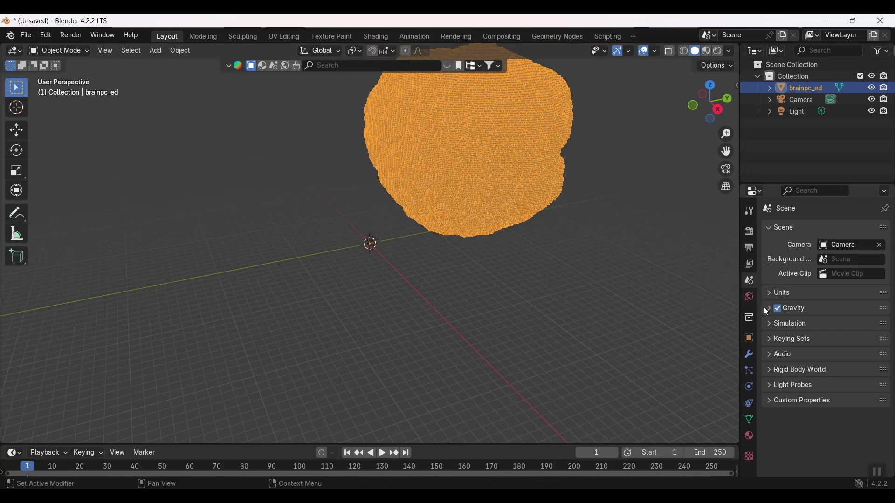
left_click(851, 364)
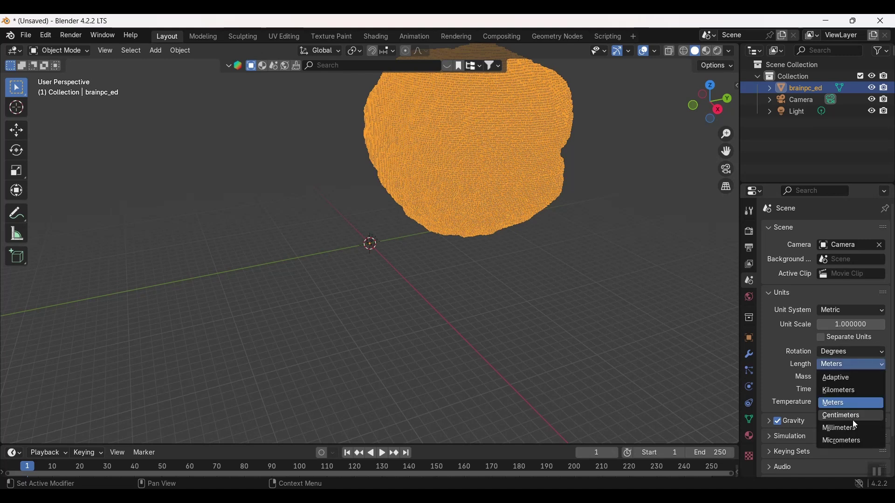
left_click(853, 426)
left_click(856, 324)
type("0.")
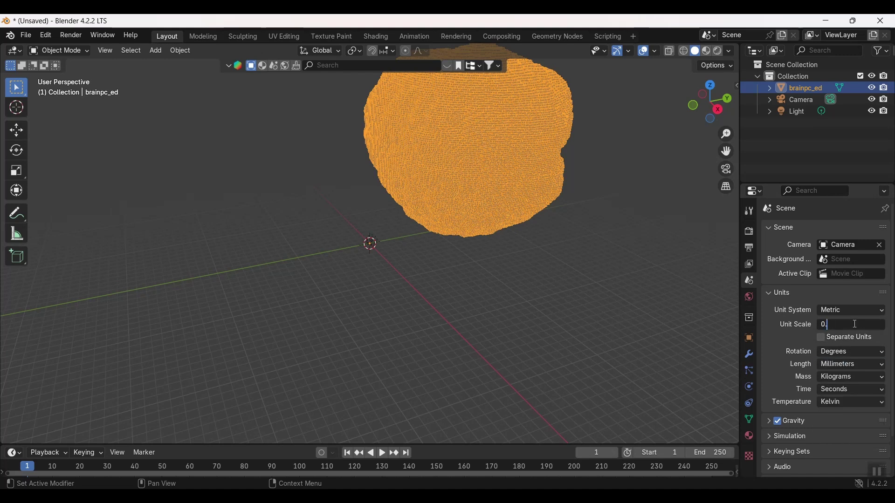
type("001")
key("Return")
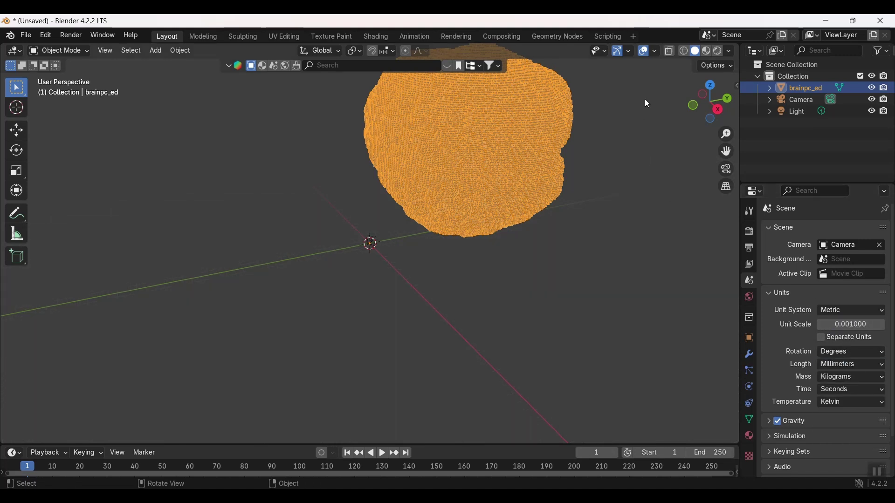
Show the brain point cloud's transform values and dimensions, and set its origin to its geometry.
left_click(737, 86)
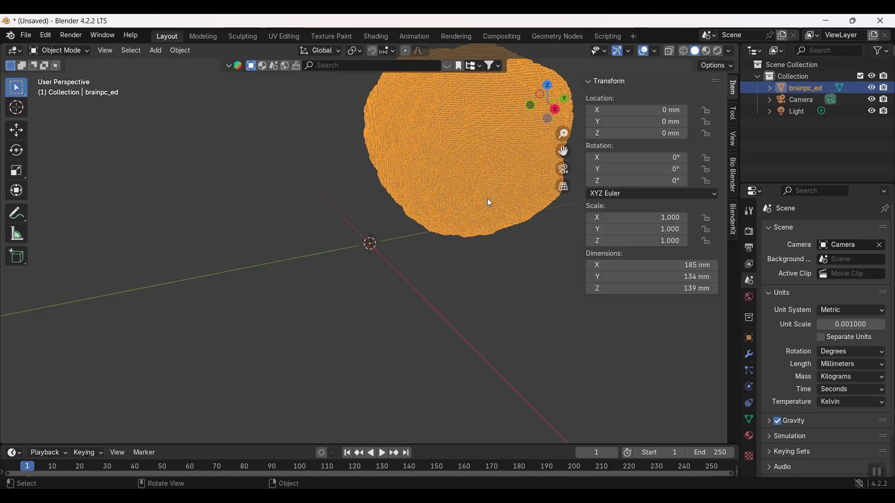
scroll(454, 245, "down", 3)
middle_click_drag(419, 249, 493, 240)
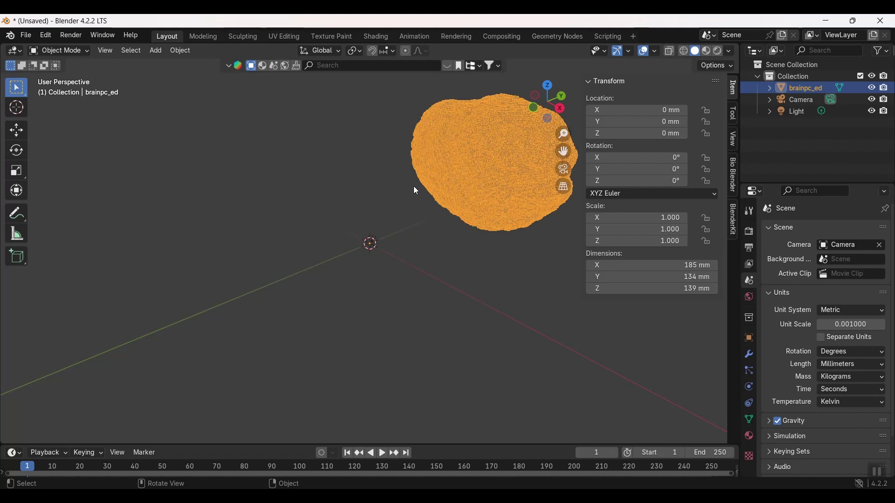
left_click(182, 51)
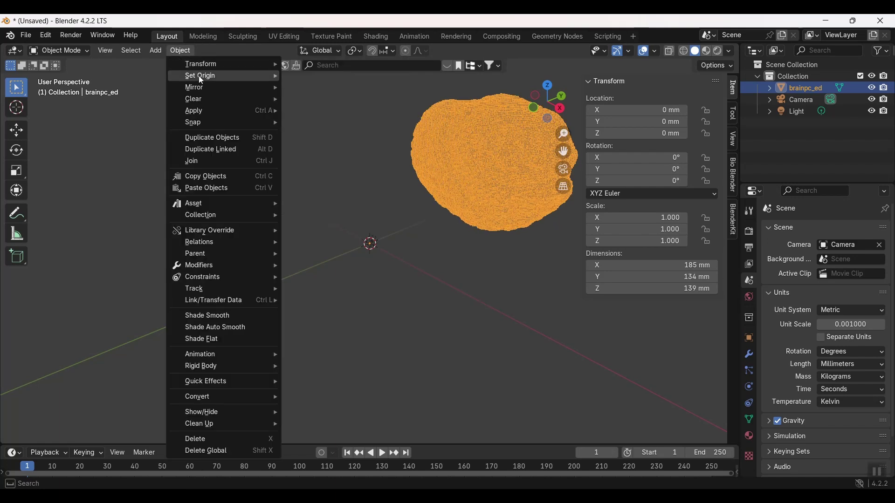
mouse_move(264, 80)
left_click(346, 88)
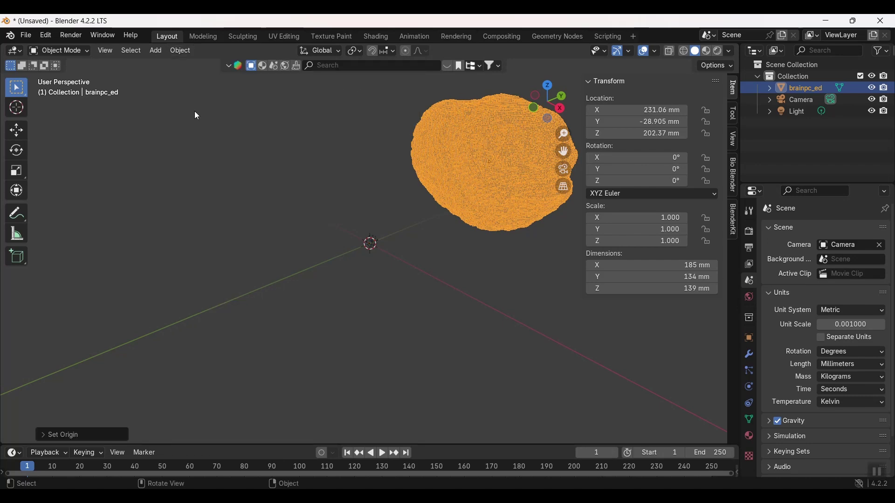
Snap the brain point cloud to the 3D cursor at the world origin.
left_click(184, 53)
mouse_move(226, 123)
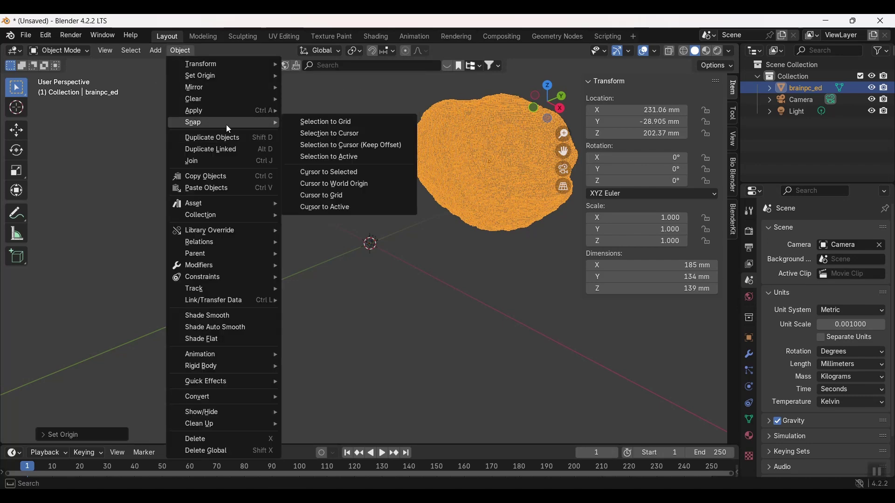
left_click(348, 133)
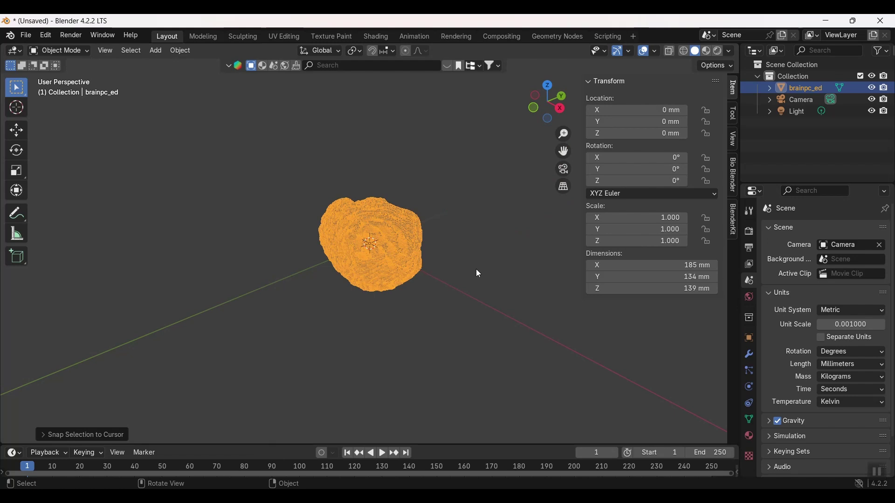
Rotate the brain point cloud about -110° around the global X axis to stand it upright.
middle_click_drag(476, 269, 435, 311)
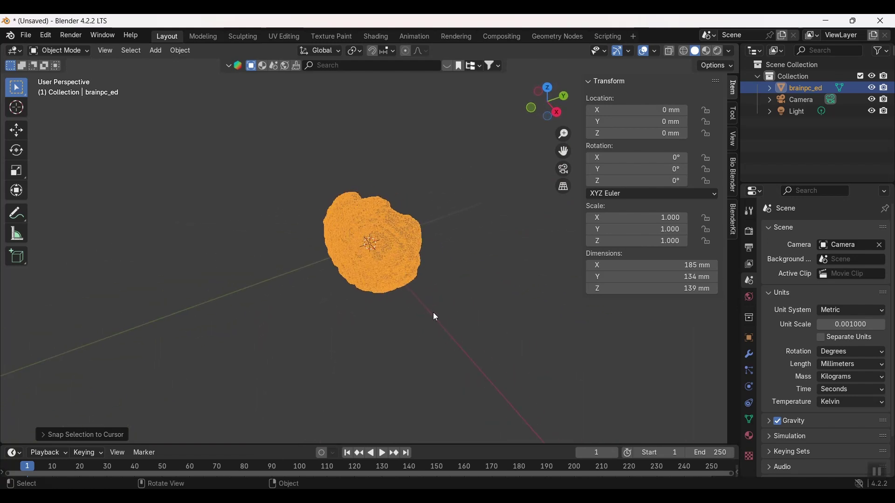
key("r")
key("x")
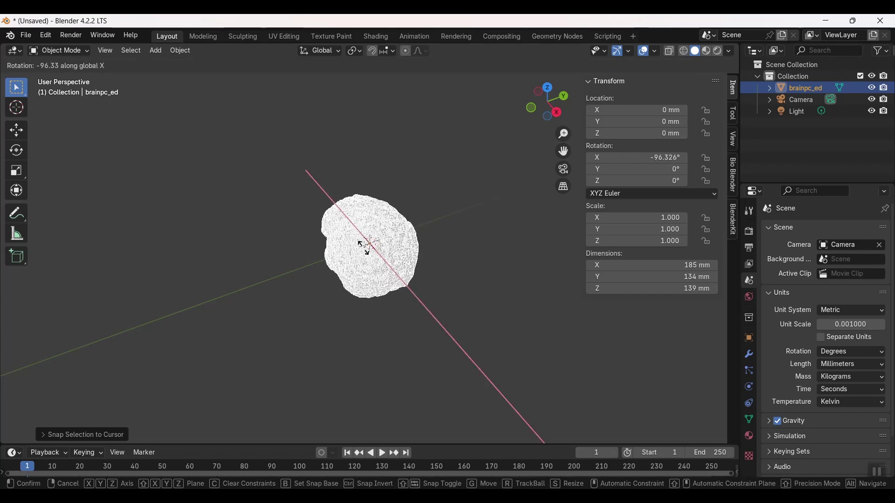
left_click(365, 245)
In front orthographic view, rotate the brain about 85° around global Z and level it around global Y.
key("KP_1")
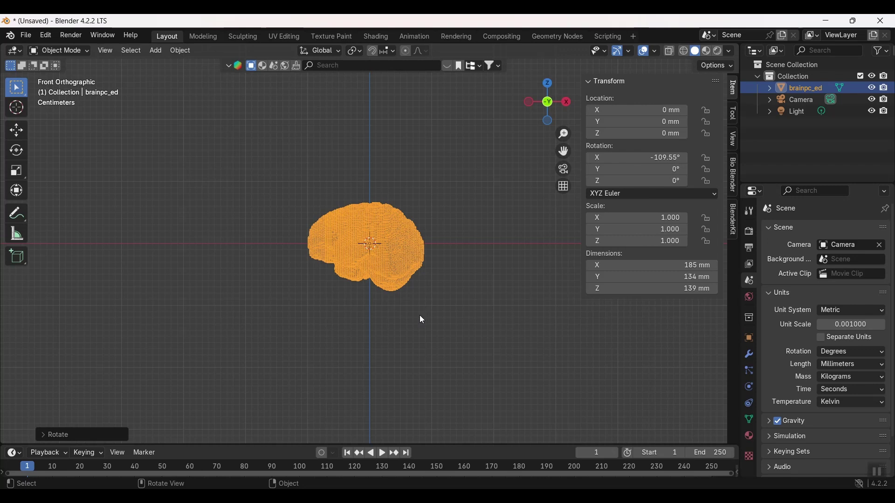
key("r")
key("z")
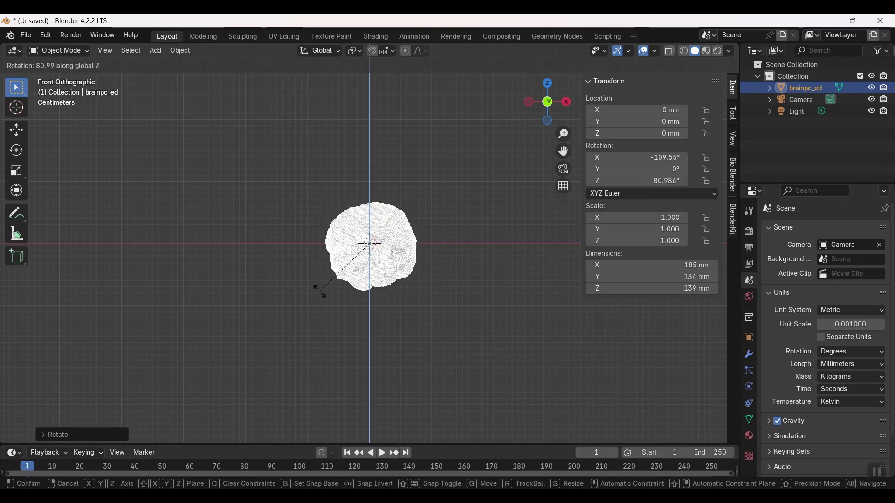
left_click(318, 290)
key("r")
key("y")
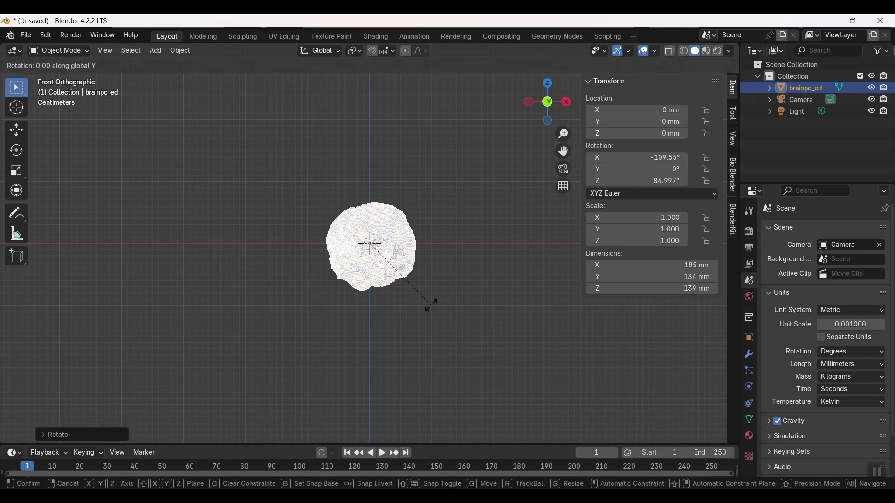
left_click(426, 327)
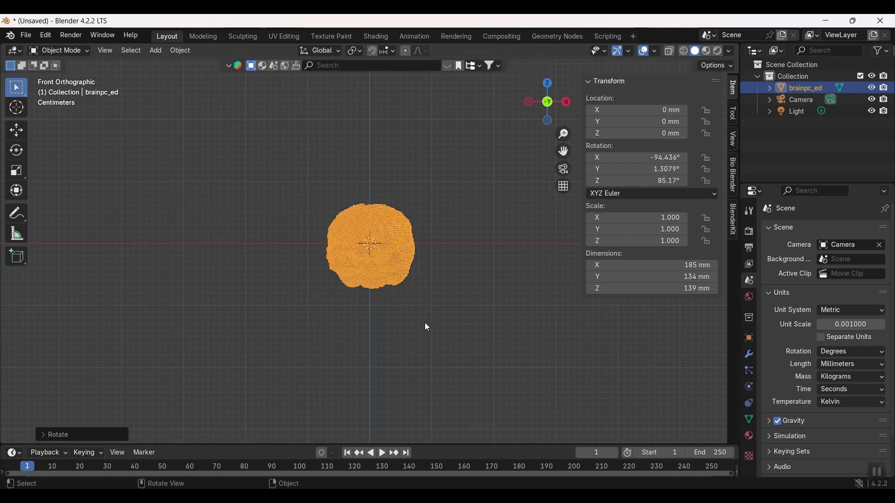
In right orthographic view, tilt the brain around global X to a Y rotation of about -8.3°, and deselect it.
key("KP_3")
key("r")
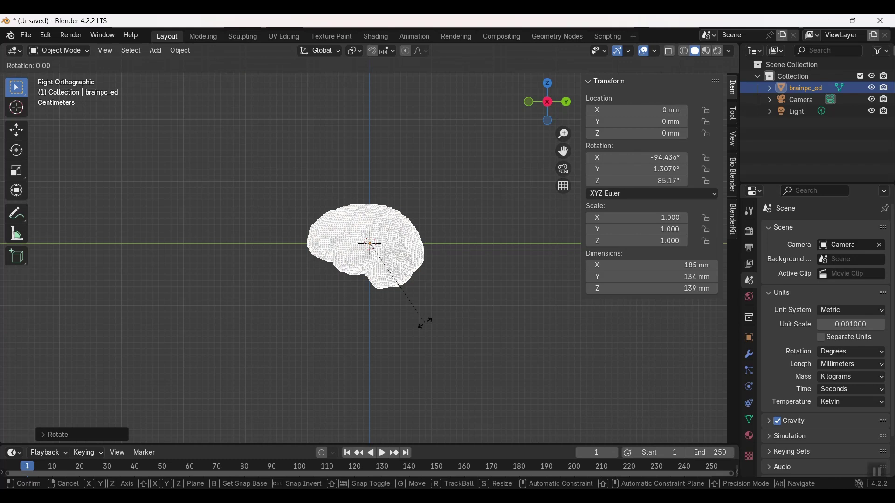
key("x")
left_click(439, 315)
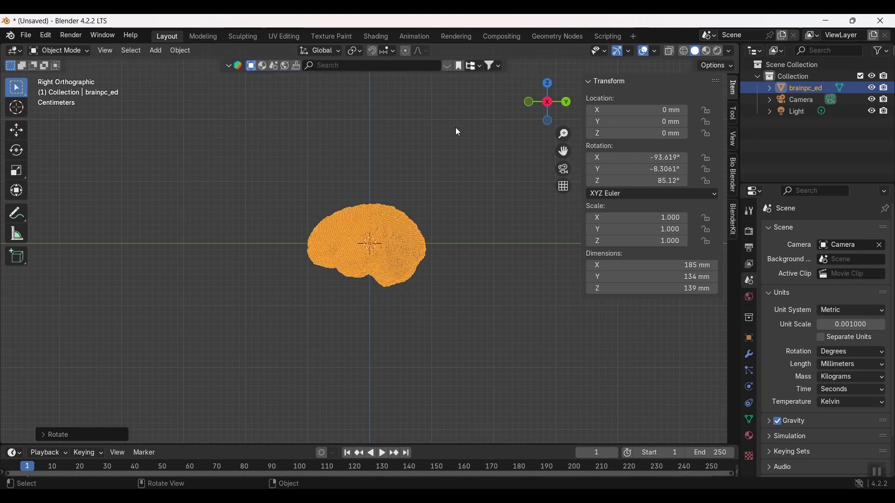
left_click(430, 219)
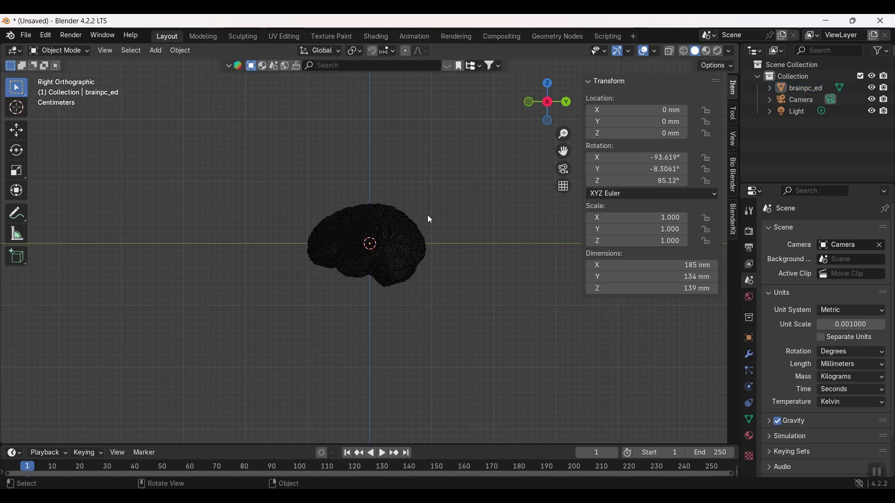
Inspect the point cloud up close and show its Col color attribute with type details in a wider properties area.
middle_click_drag(451, 222, 456, 251)
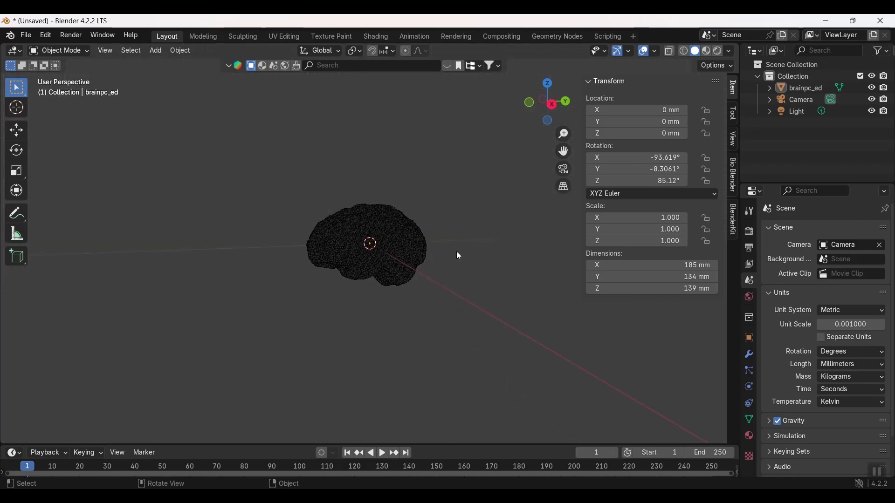
scroll(465, 243, "up", 8)
scroll(467, 238, "down", 8)
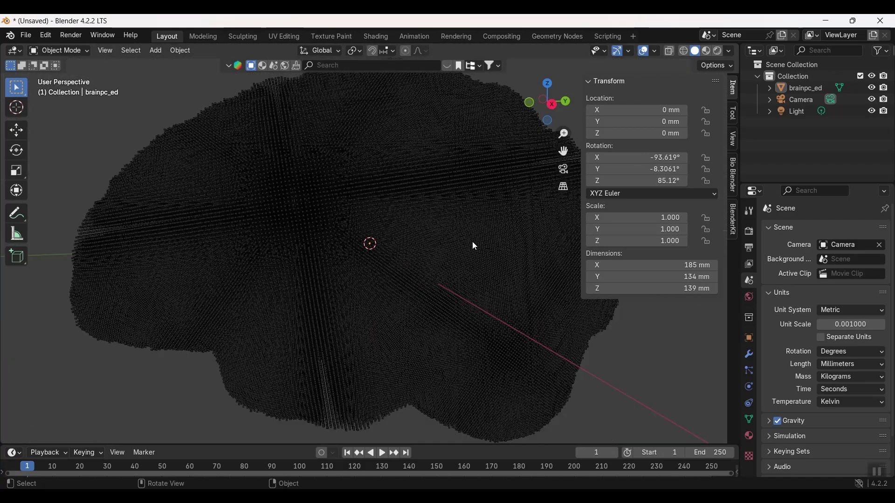
scroll(474, 244, "up", 6)
scroll(473, 244, "down", 5)
left_click(752, 423)
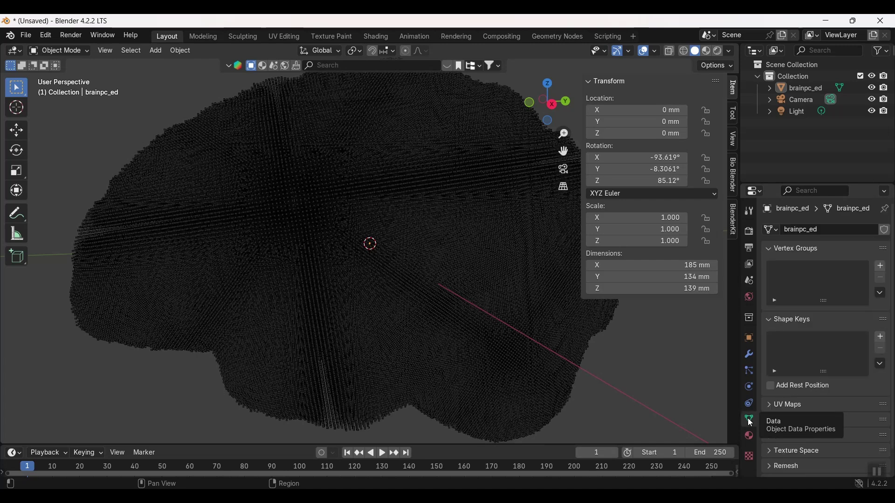
left_click(772, 421)
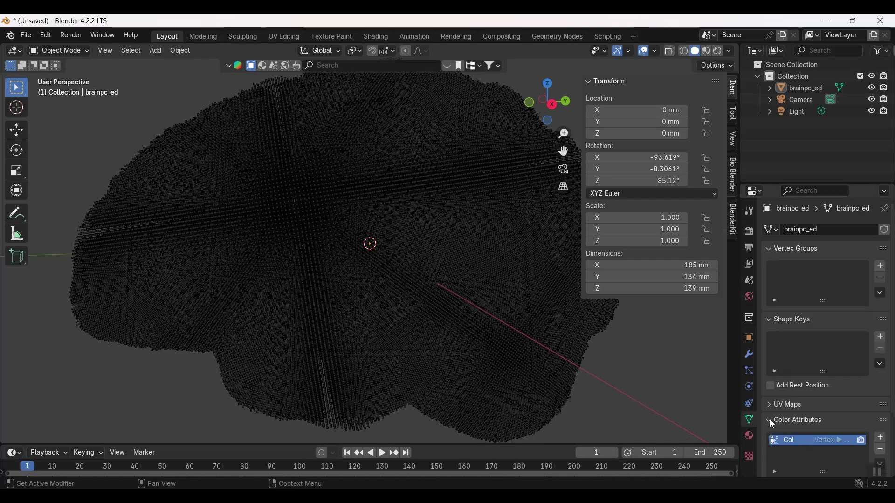
scroll(812, 387, "down", 2)
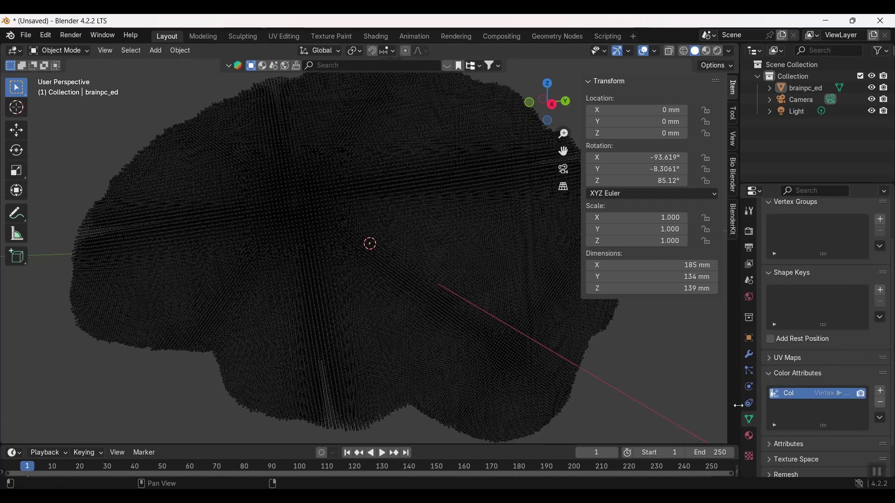
left_click_drag(735, 408, 699, 409)
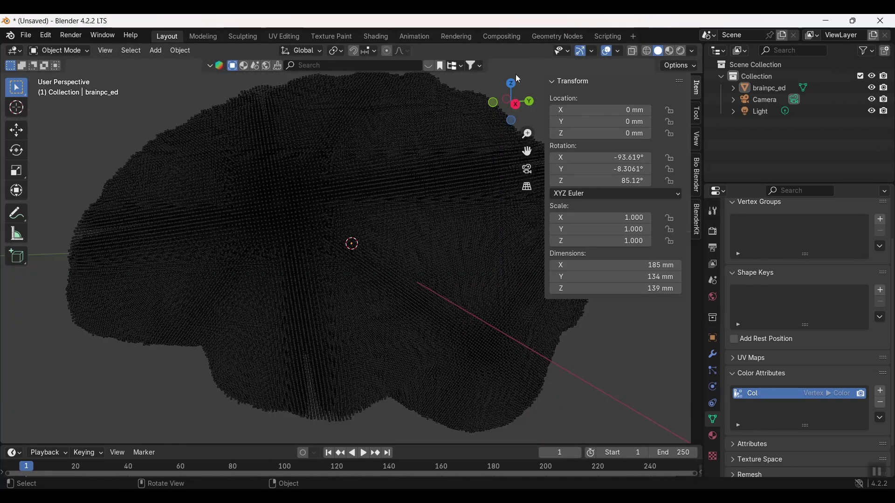
Display the viewport in Material Preview shading and examine the brain point cloud from another angle.
left_click(672, 55)
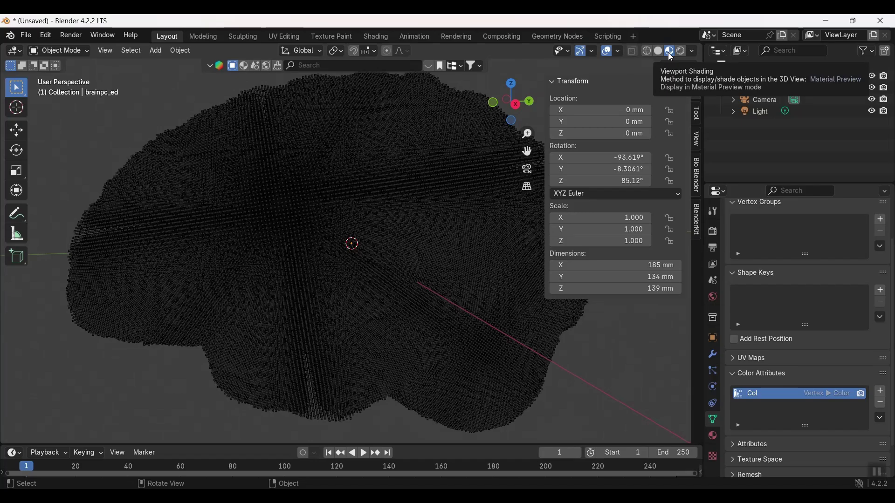
scroll(240, 200, "down", 3)
scroll(266, 254, "up", 3)
scroll(266, 254, "up", 5)
middle_click_drag(266, 254, 475, 261)
scroll(284, 252, "down", 5)
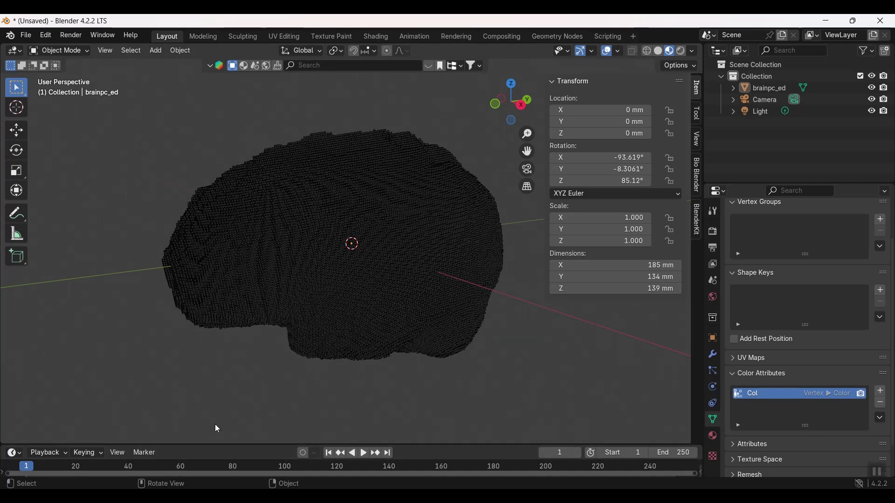
Enlarge the timeline area, turn it into a Shader Editor, and create a new material for the brain point cloud.
left_click_drag(242, 443, 256, 344)
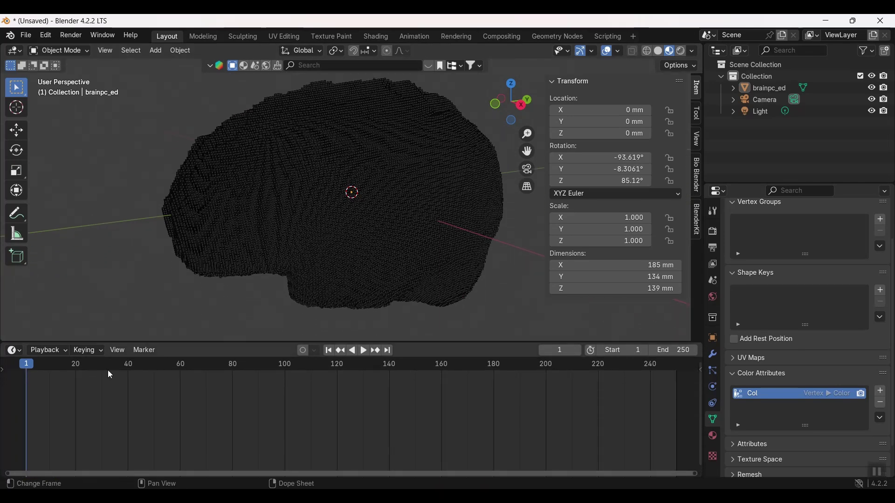
left_click(19, 355)
left_click(38, 313)
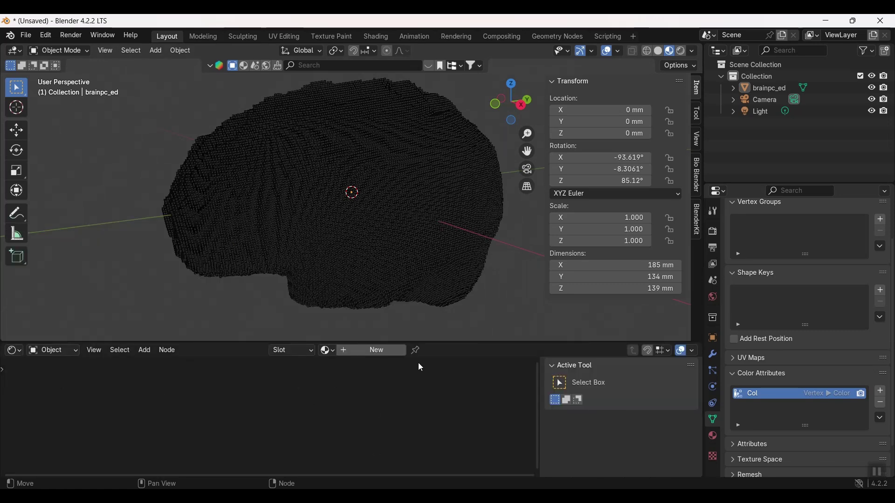
left_click(387, 353)
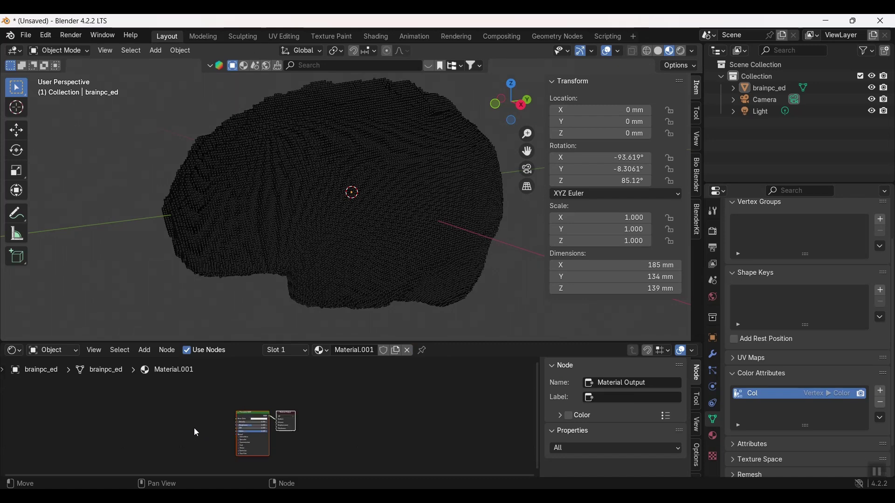
Add a Color Attribute node using the Col attribute and connect its Color output to the Principled BSDF's Base Color.
scroll(196, 434, "up", 5)
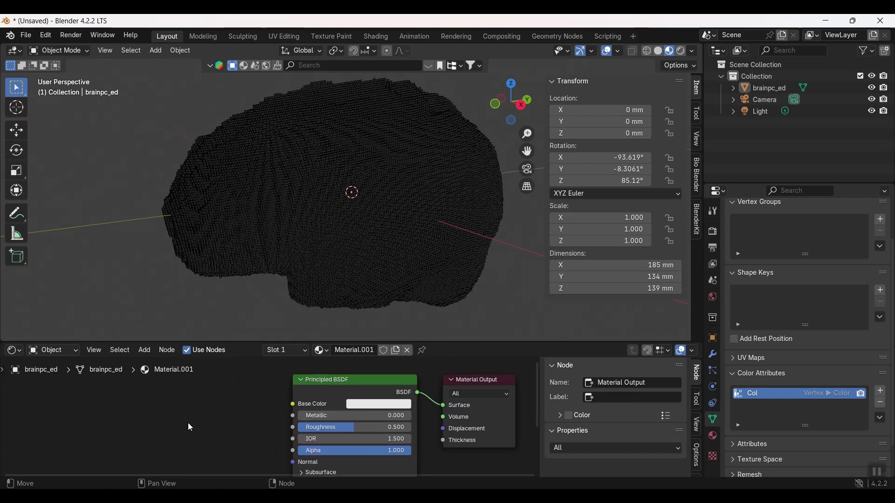
key("shift+a")
mouse_move(138, 359)
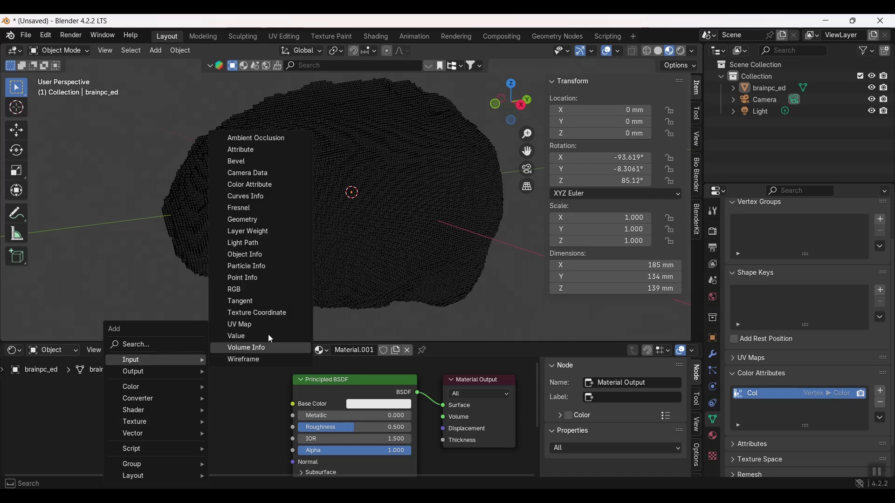
left_click(272, 185)
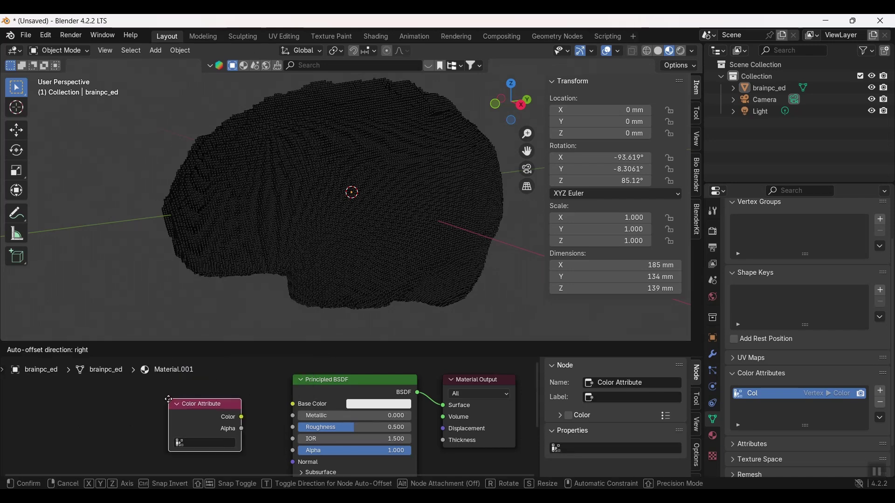
left_click(168, 399)
left_click_drag(241, 417, 292, 404)
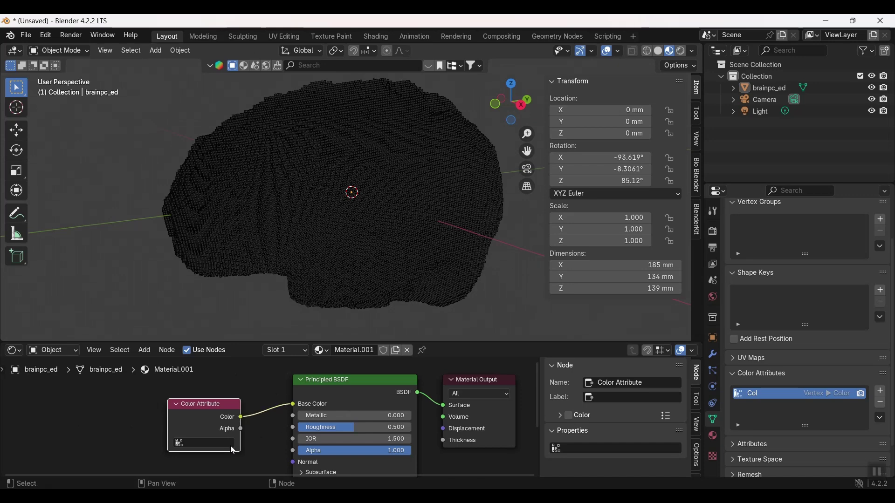
left_click(180, 444)
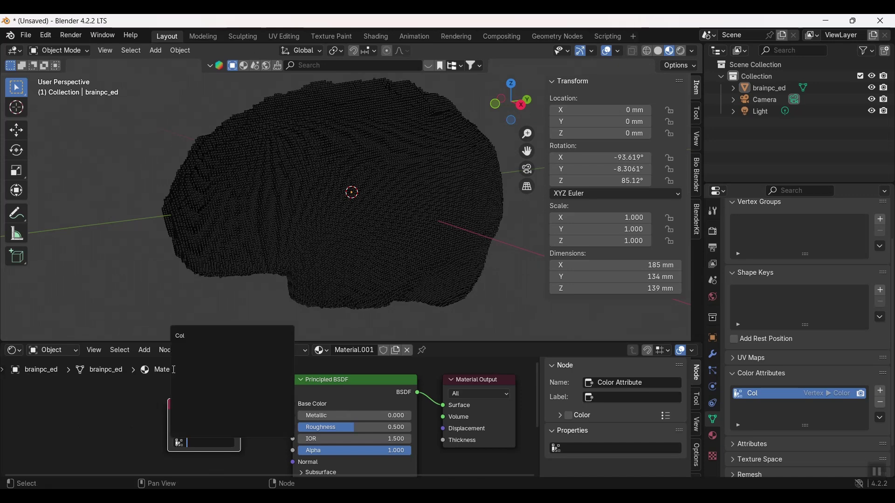
left_click(198, 337)
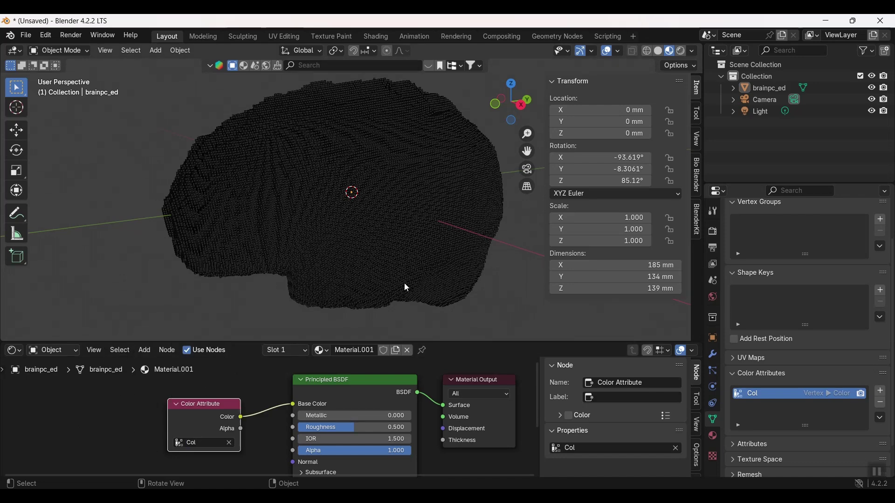
Examine the brain point cloud up close and from a distance to check how the material displays.
scroll(459, 260, "up", 3)
scroll(404, 257, "down", 3)
scroll(466, 272, "up", 2)
scroll(429, 285, "up", 6)
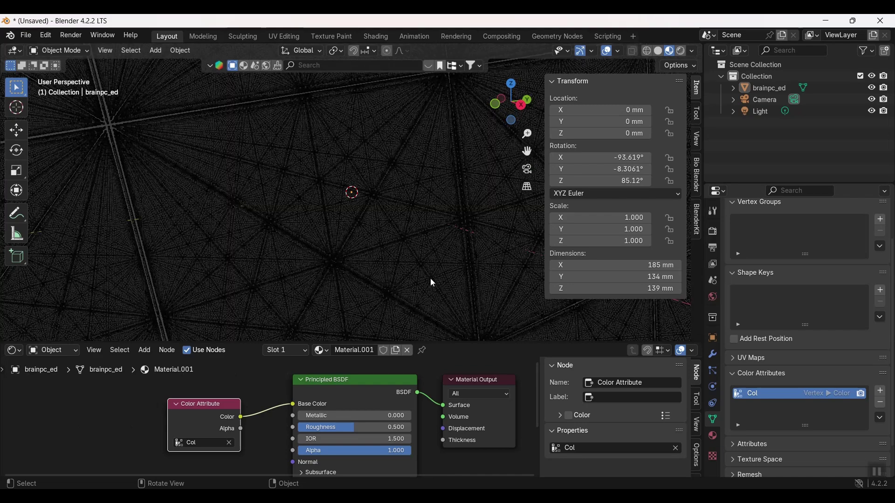
scroll(438, 274, "down", 7)
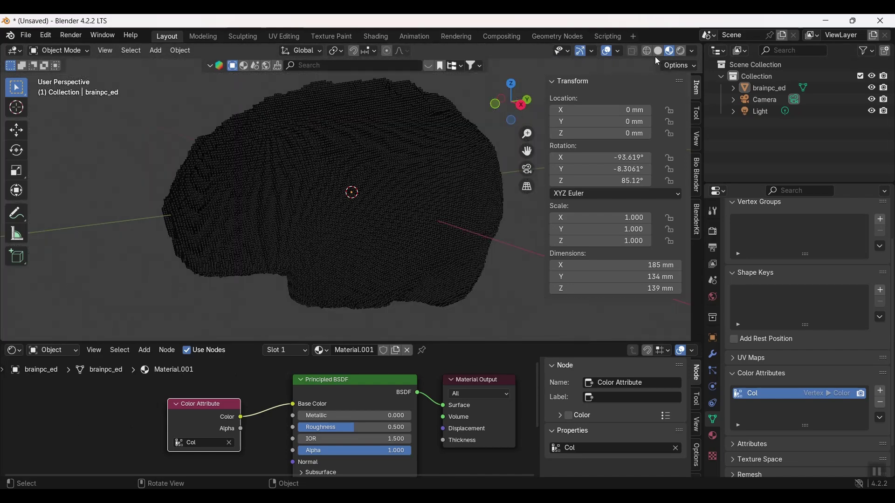
scroll(280, 263, "up", 2)
scroll(471, 284, "down", 2)
Select the brain point cloud, change the Shader Editor area to a Geometry Node Editor, and create a new node tree.
left_click(299, 293)
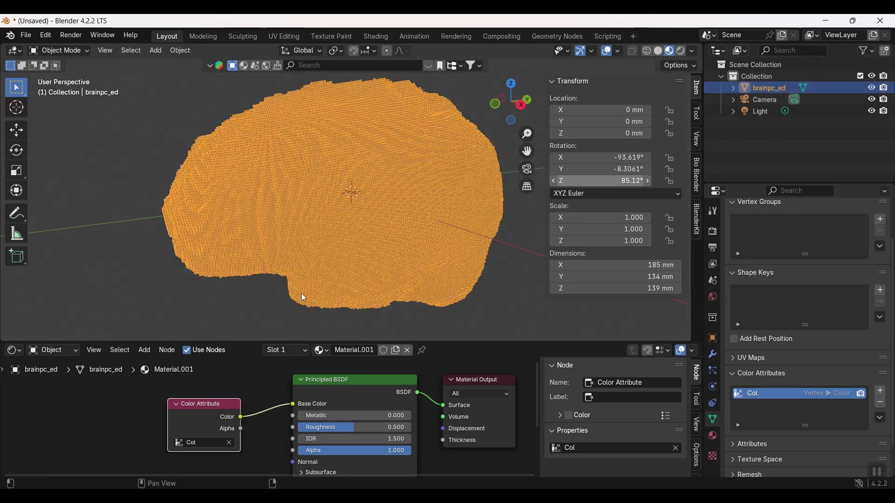
left_click(13, 352)
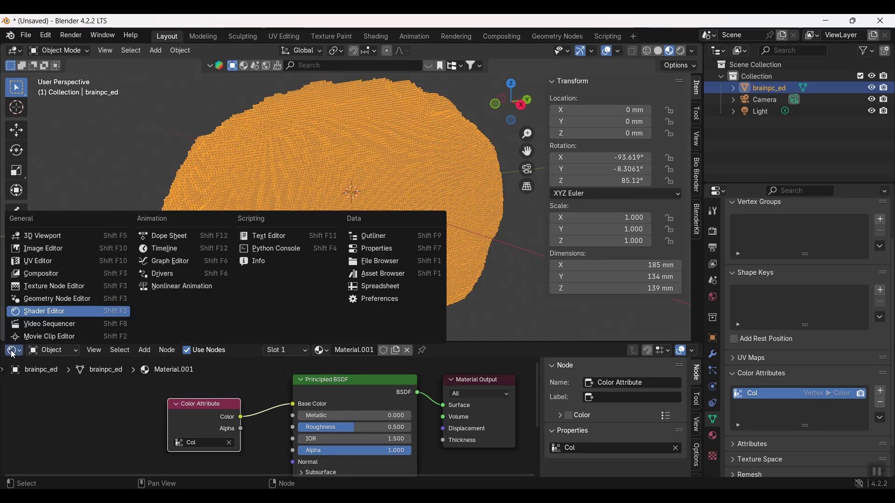
left_click(47, 298)
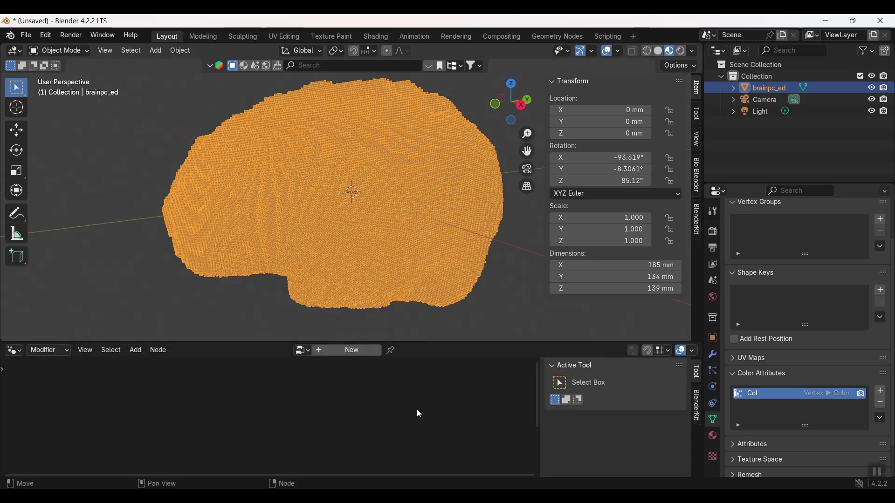
left_click(364, 350)
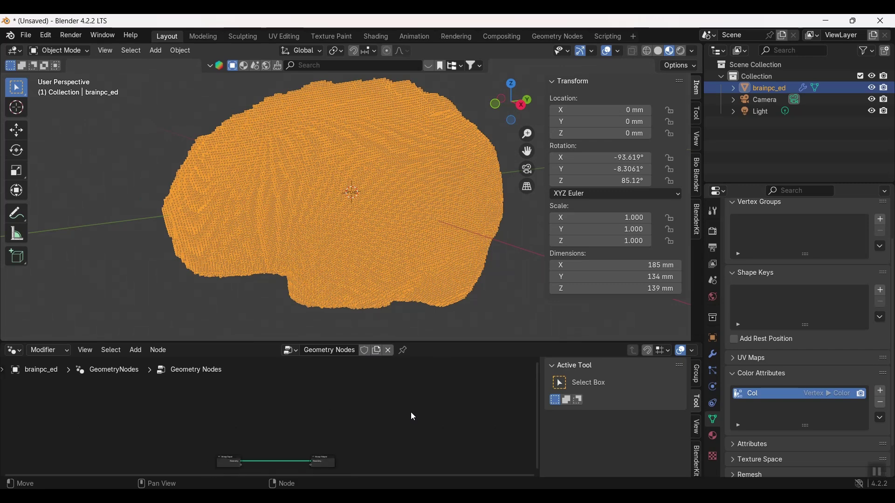
Insert a Mesh to Points node on the link between Group Input and Group Output.
middle_click_drag(259, 421, 316, 377)
scroll(337, 412, "up", 5)
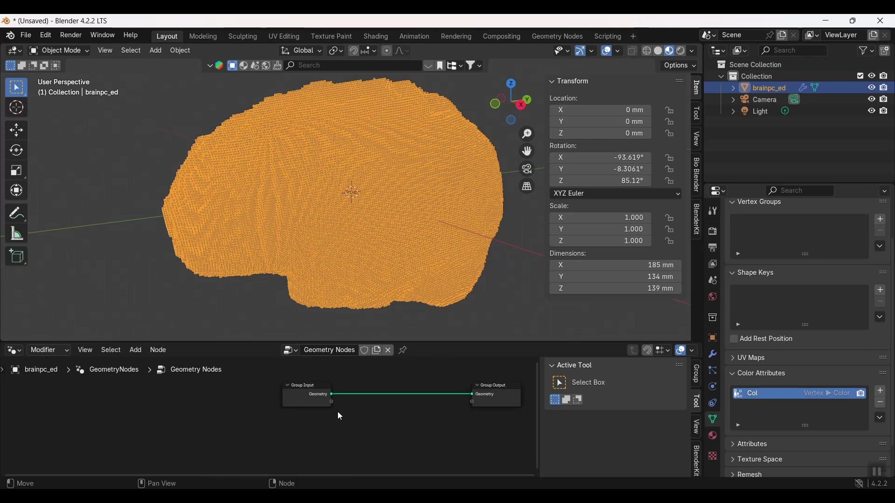
scroll(357, 429, "up", 2)
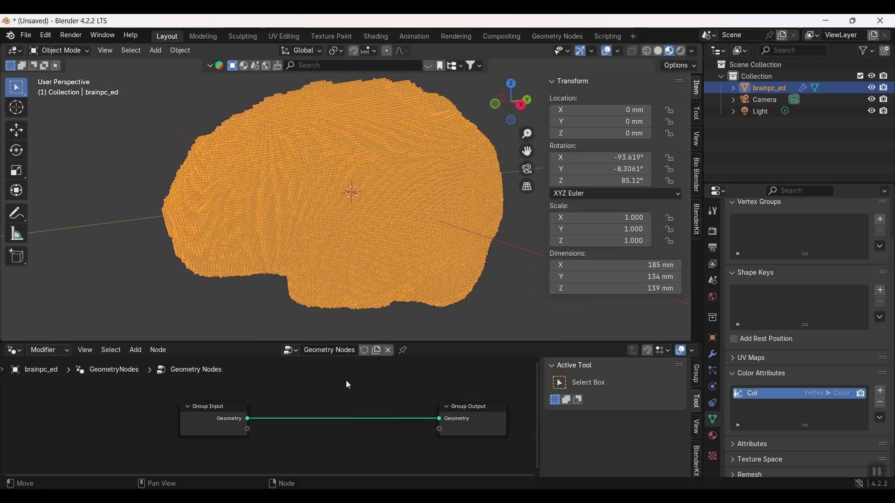
key("shift+a")
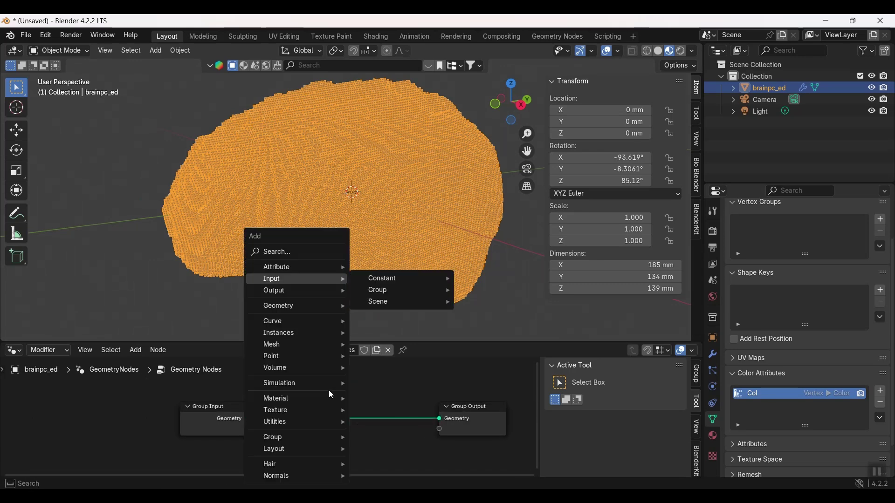
mouse_move(317, 385)
mouse_move(292, 344)
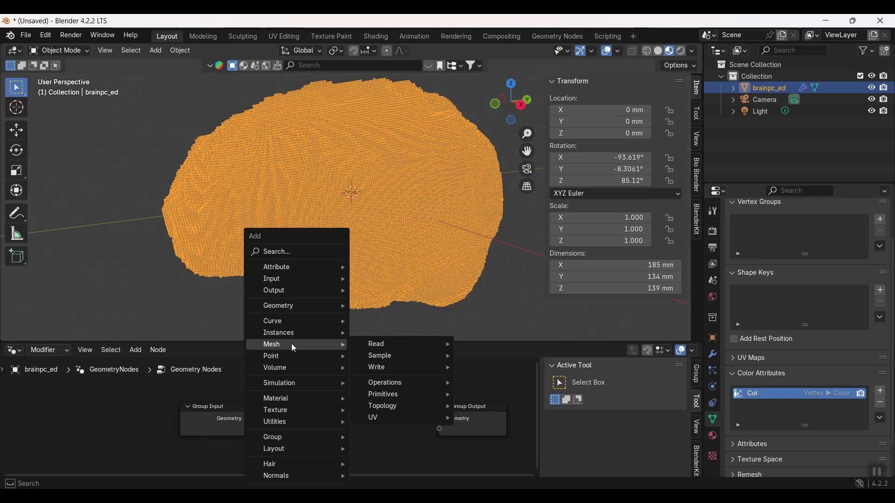
mouse_move(394, 345)
mouse_move(390, 385)
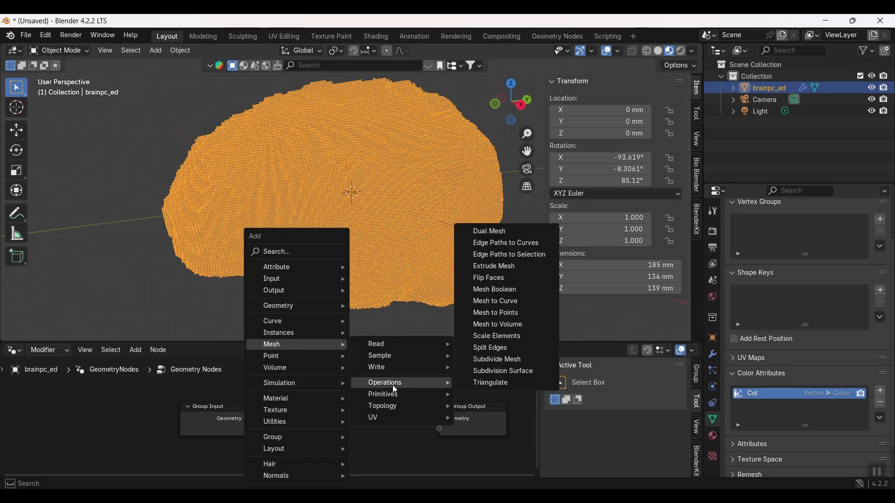
left_click(496, 314)
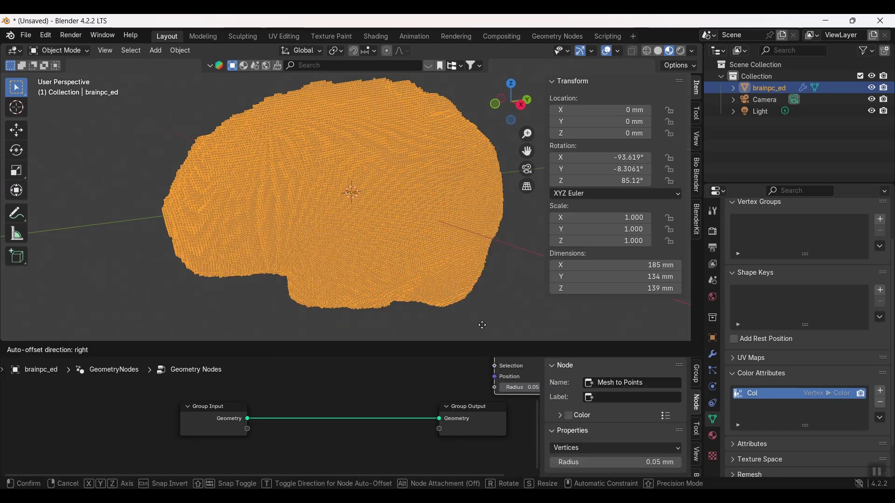
left_click(332, 421)
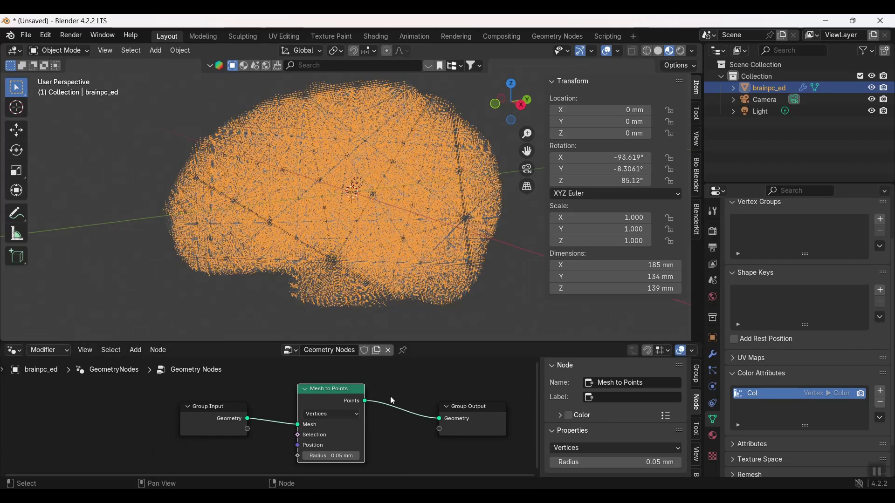
Inspect the generated points, and spread the nodes to make room between Mesh to Points and Group Output.
scroll(398, 280, "up", 3)
scroll(398, 278, "down", 2)
scroll(427, 289, "up", 3)
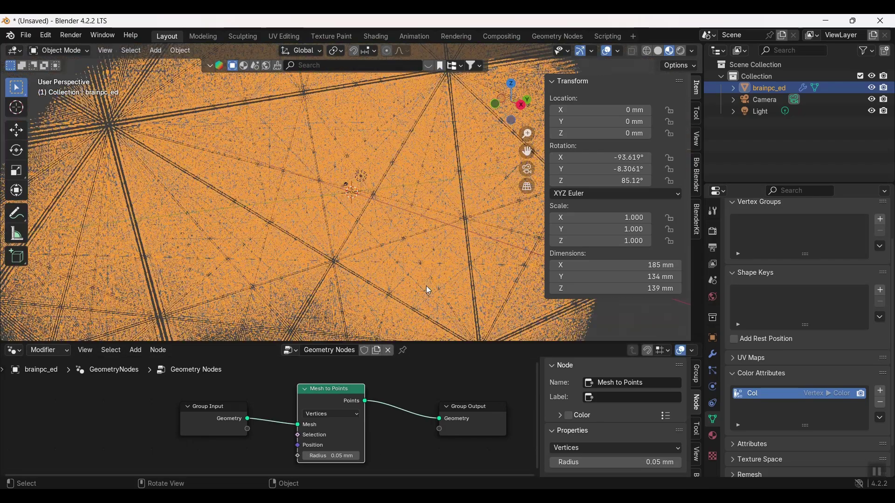
scroll(427, 289, "down", 3)
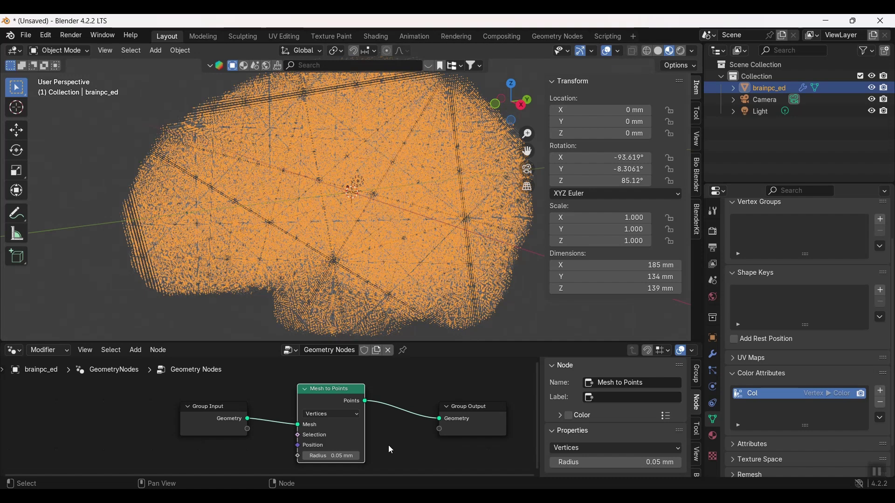
left_click_drag(484, 407, 526, 407)
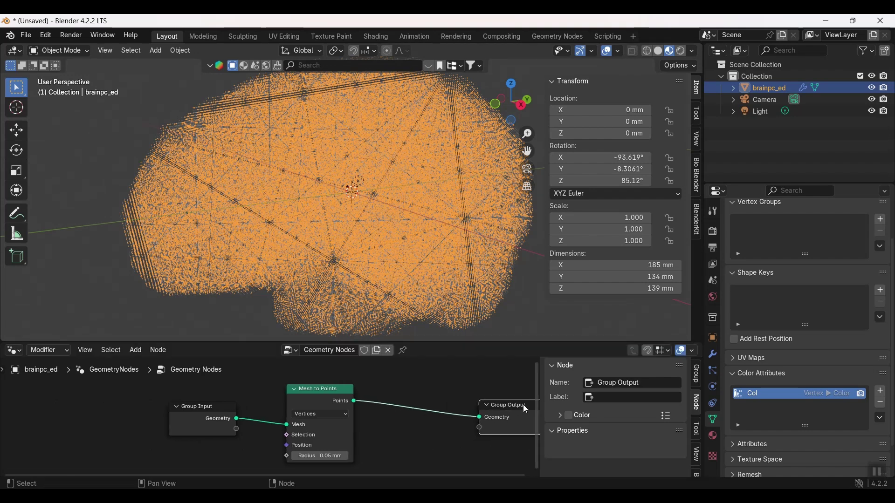
left_click_drag(330, 391, 313, 390)
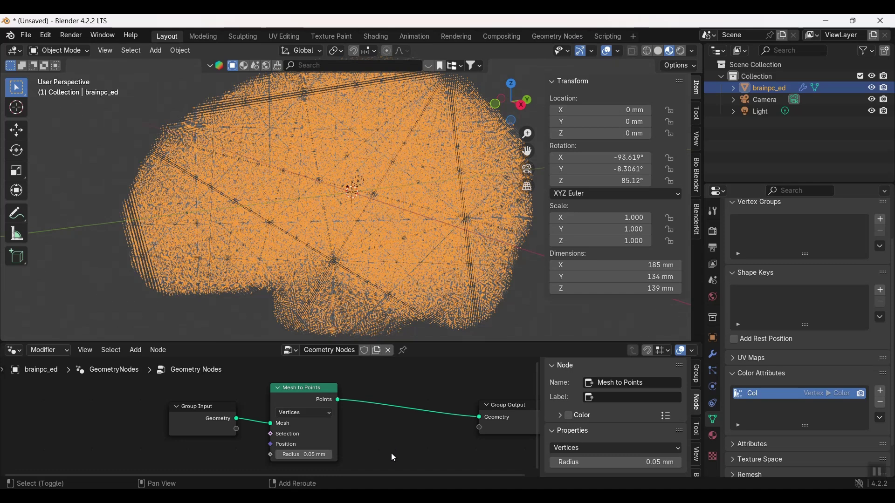
Insert a Set Material node after Mesh to Points, assign Material.001 to it, and deselect the brain.
key("shift+a")
mouse_move(359, 398)
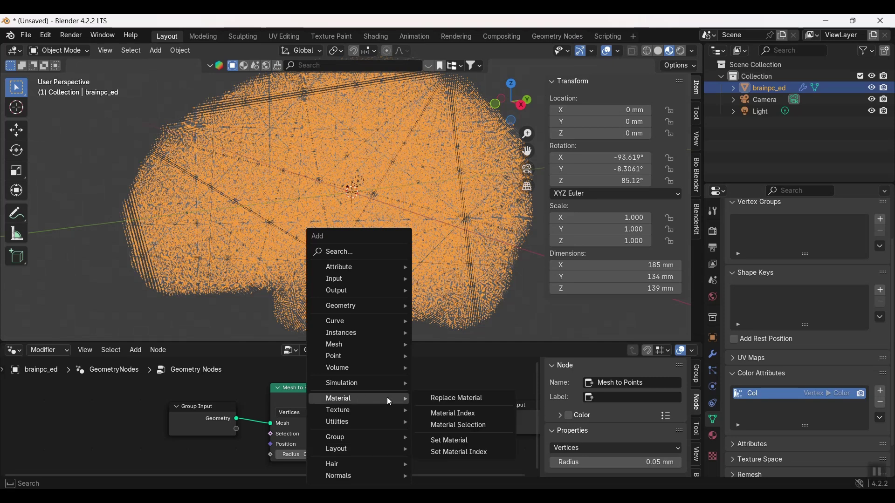
left_click(466, 440)
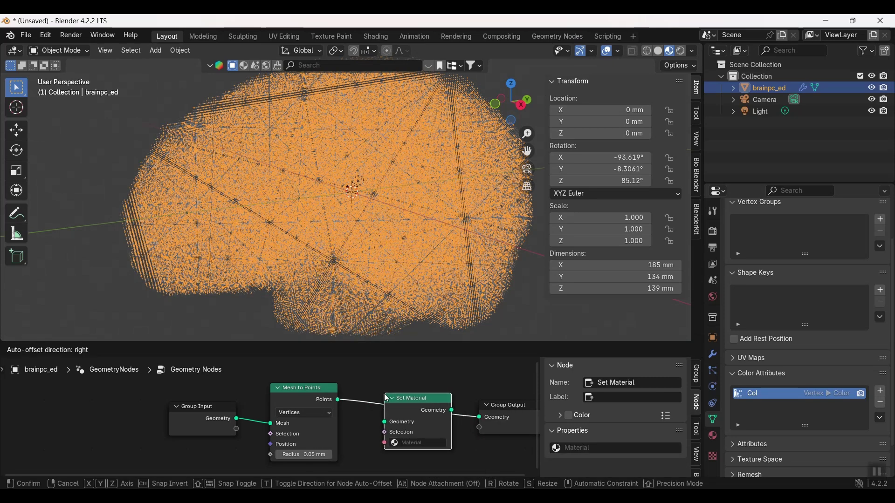
left_click(408, 447)
left_click(412, 447)
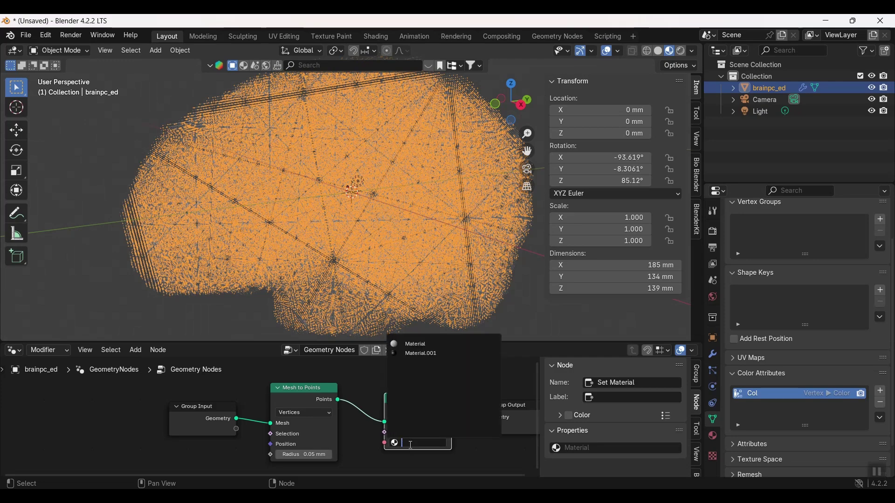
left_click(423, 355)
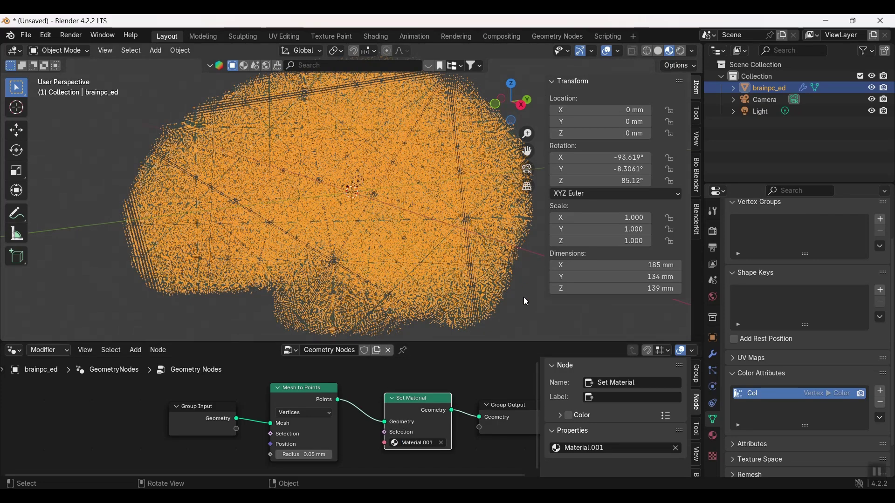
left_click(534, 312)
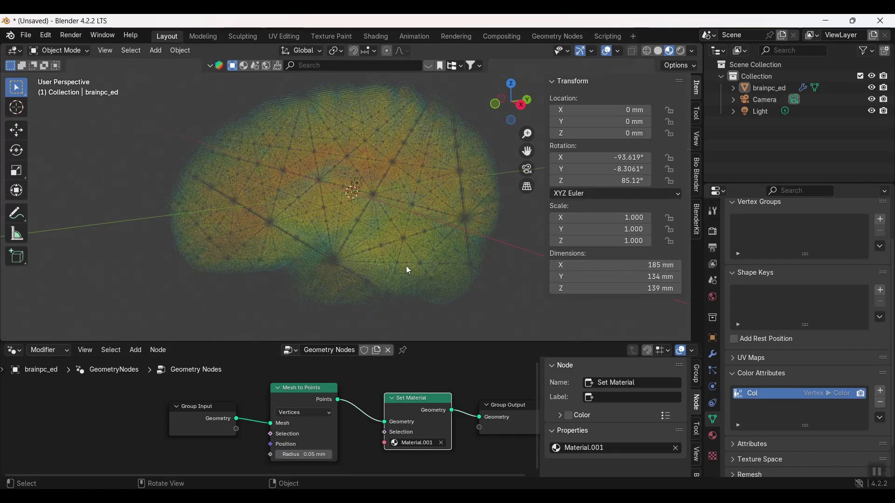
Set the Mesh to Points radius to 0.5 mm and examine the colored brain from another angle.
scroll(409, 270, "up", 2)
left_click(326, 456)
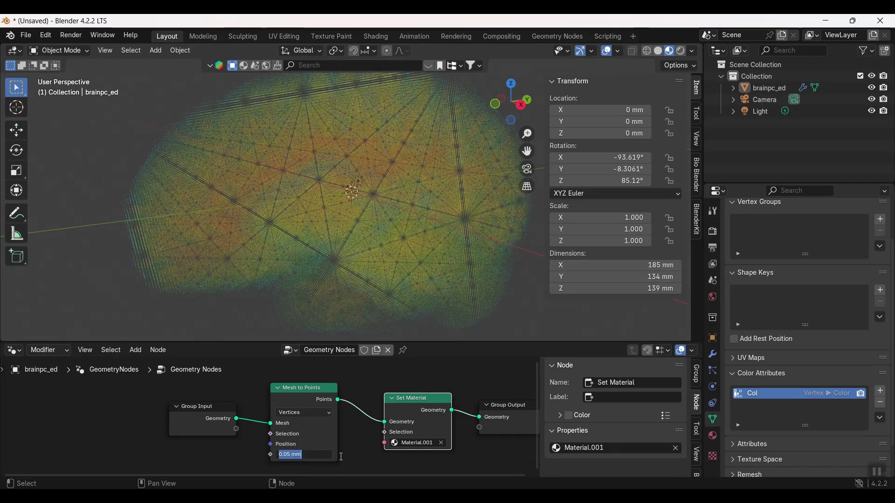
type("0.5")
key("Return")
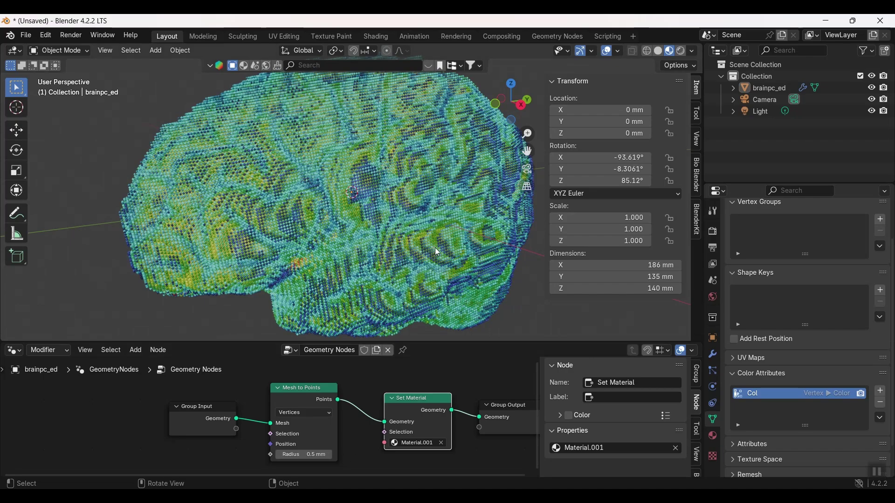
scroll(424, 248, "up", 3)
scroll(331, 216, "down", 5)
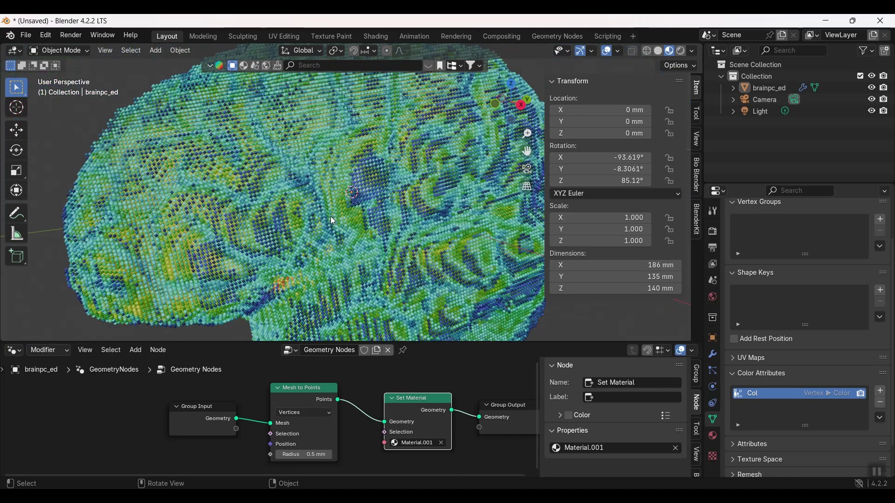
middle_click_drag(267, 248, 300, 273)
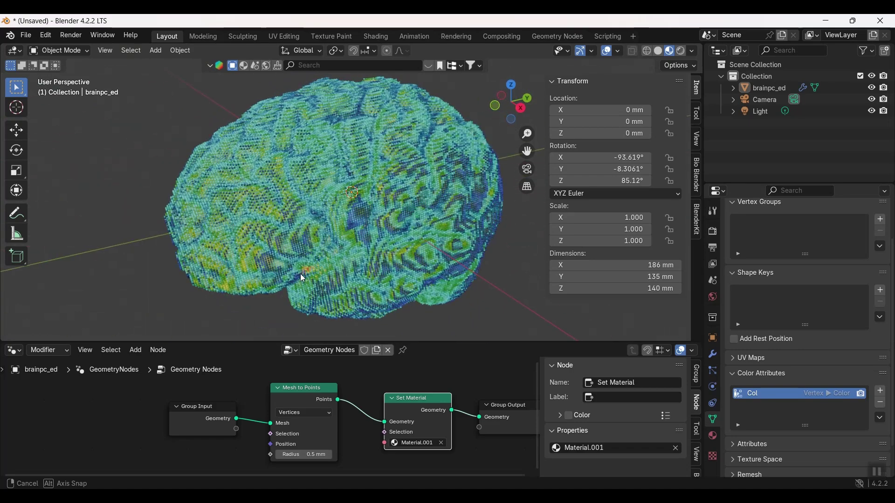
Inspect the colored brain points up close and review the scene's render and output settings.
scroll(349, 269, "up", 3)
scroll(349, 269, "down", 3)
scroll(389, 202, "up", 3)
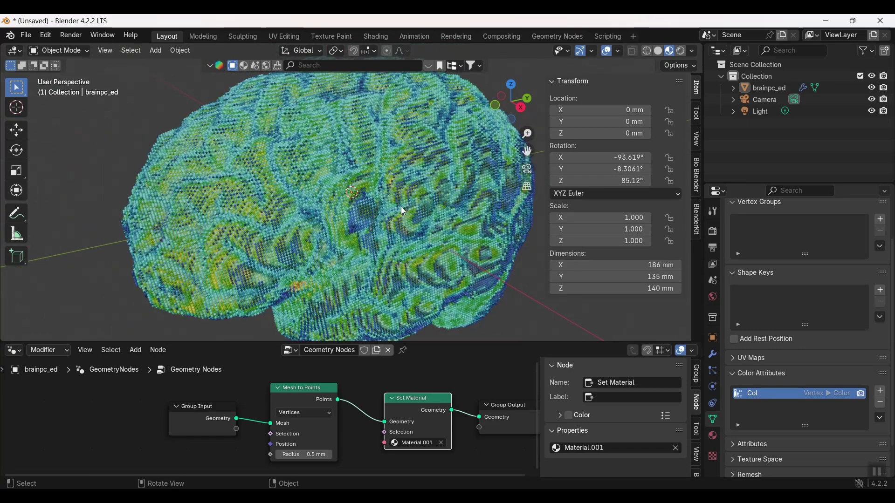
scroll(474, 247, "down", 3)
left_click(713, 231)
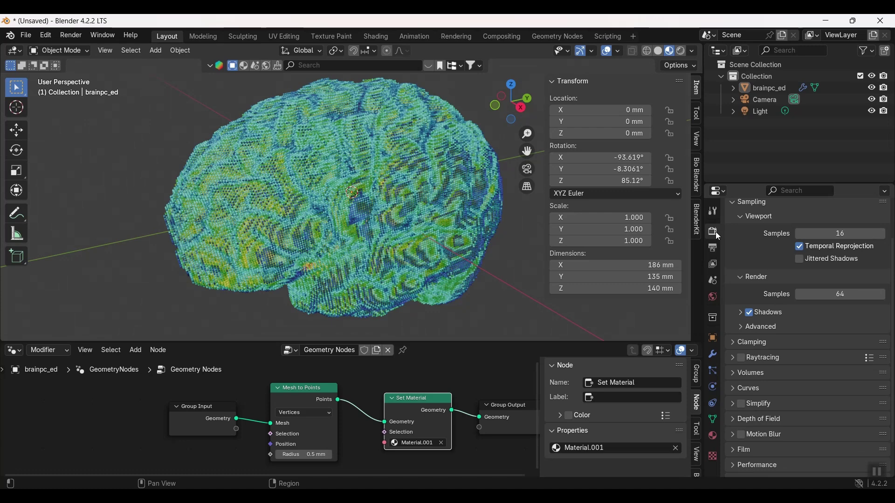
left_click(713, 248)
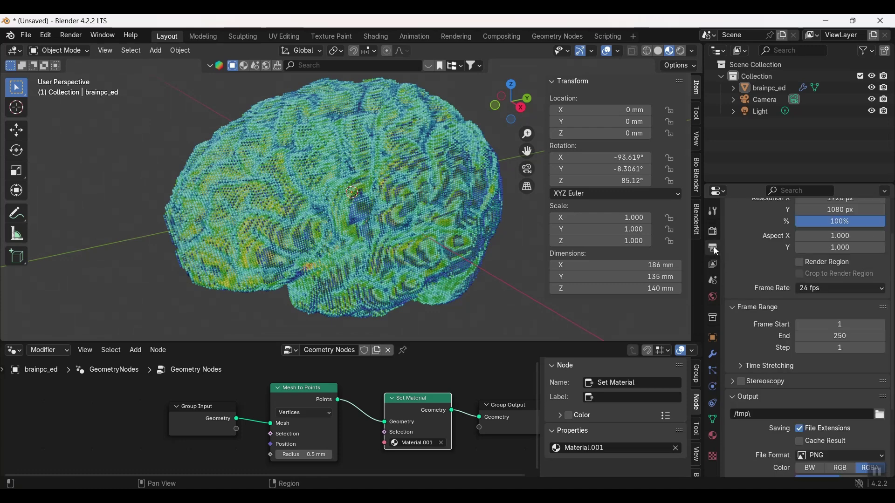
scroll(766, 255, "up", 3)
left_click(714, 231)
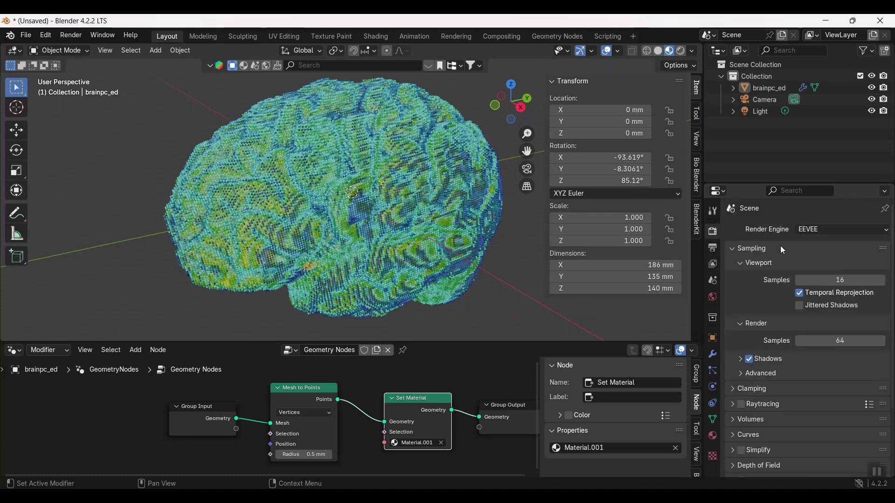
scroll(430, 242, "up", 2)
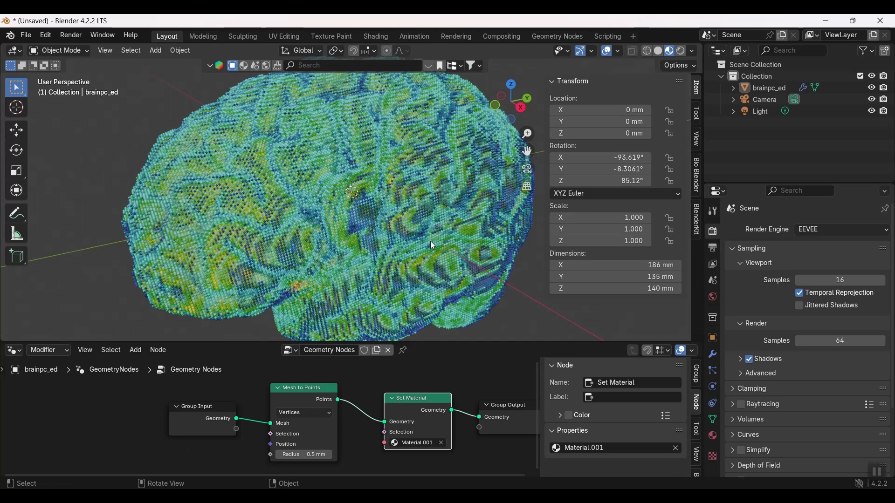
scroll(431, 237, "down", 2)
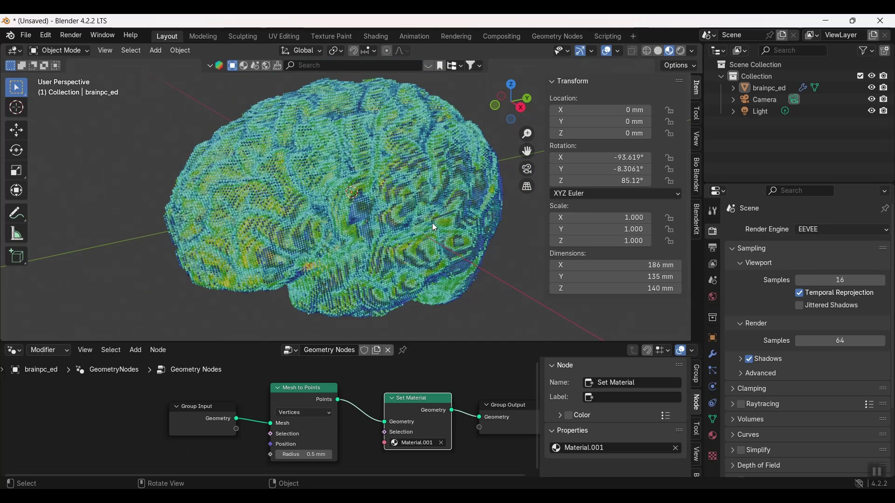
scroll(434, 227, "up", 3)
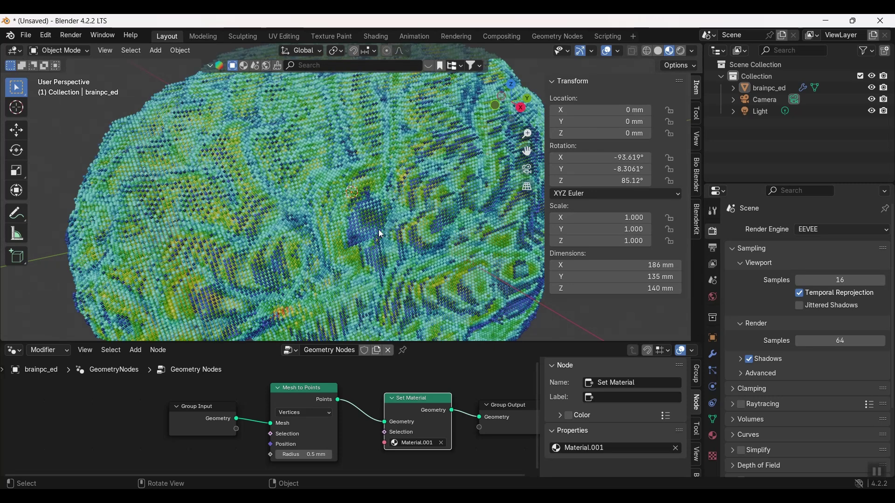
scroll(381, 233, "down", 4)
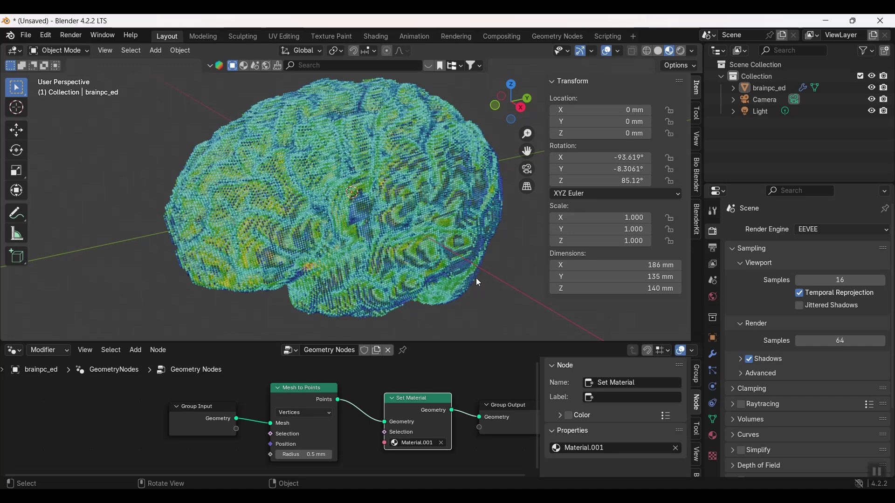
scroll(474, 268, "up", 2)
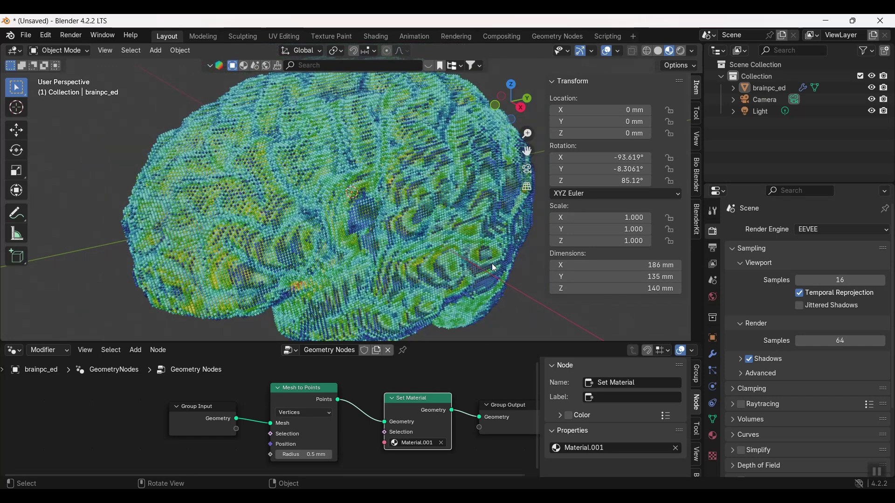
scroll(494, 268, "down", 2)
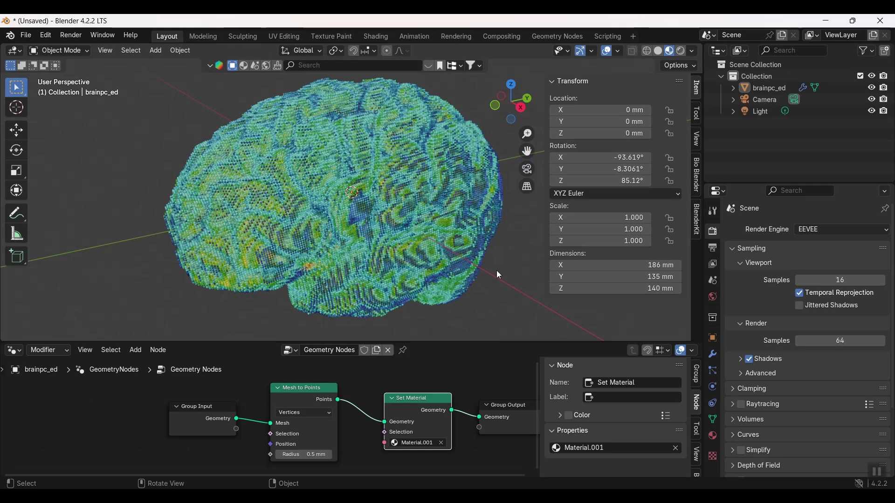
Change the render engine to Cycles and set its device to GPU Compute.
left_click(835, 230)
left_click(827, 267)
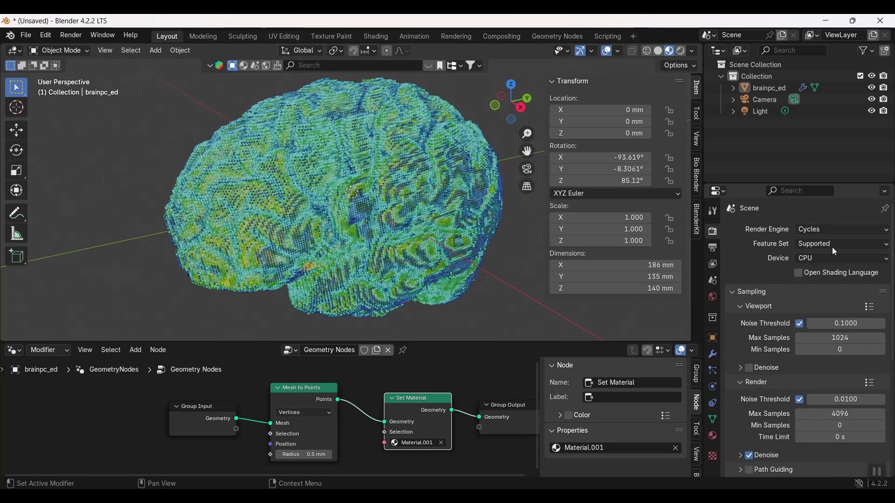
left_click(828, 258)
left_click(830, 282)
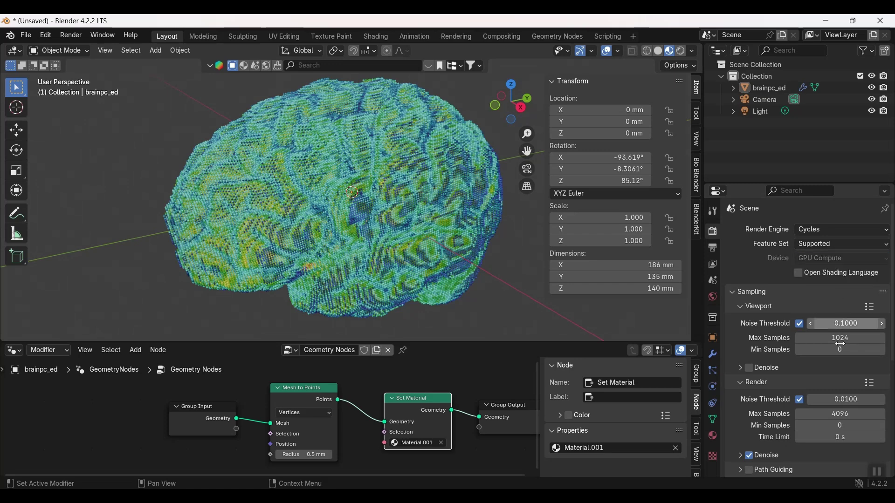
Set the Cycles max samples to 10 for both the viewport and the render.
left_click(841, 344)
type("10")
key("Return")
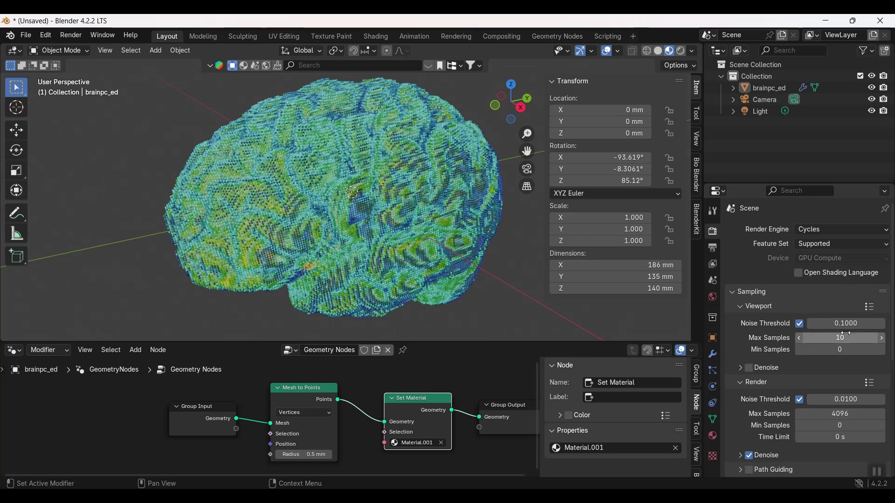
left_click(834, 415)
type("10")
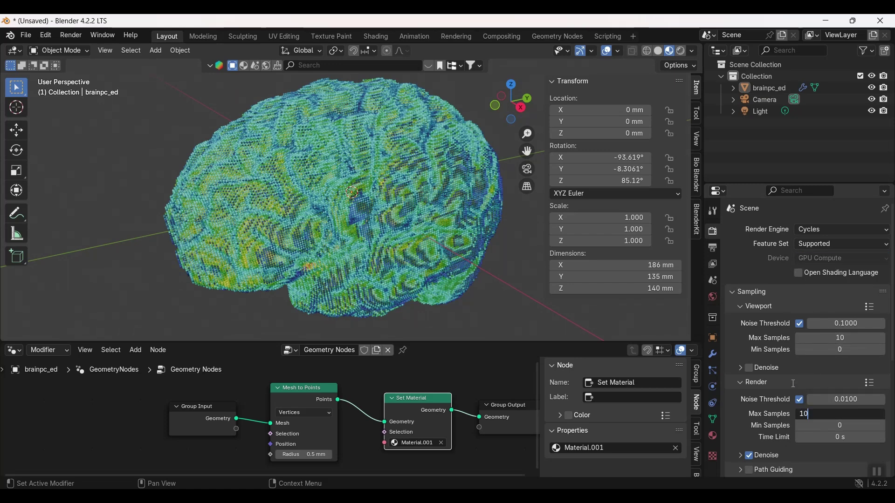
key("Return")
Look at the brain through the scene camera and lock the camera to the view.
scroll(462, 273, "up", 5)
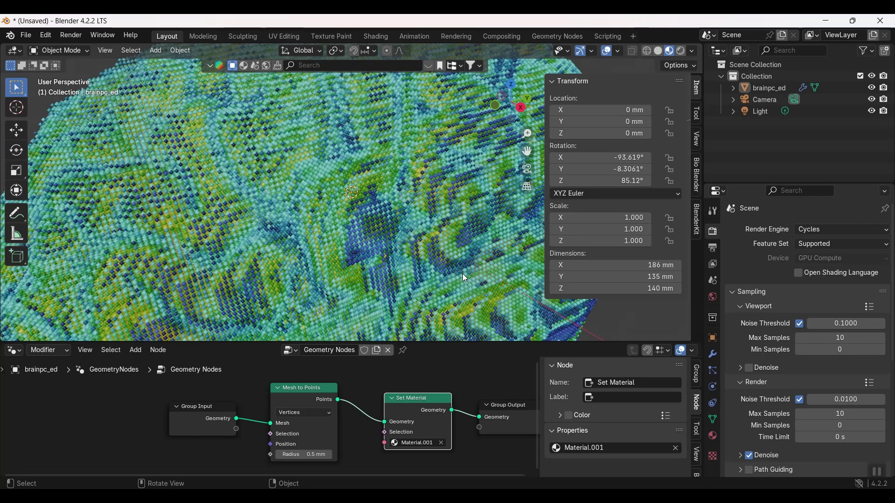
scroll(393, 243, "down", 4)
middle_click_drag(418, 253, 429, 244)
scroll(460, 241, "down", 2)
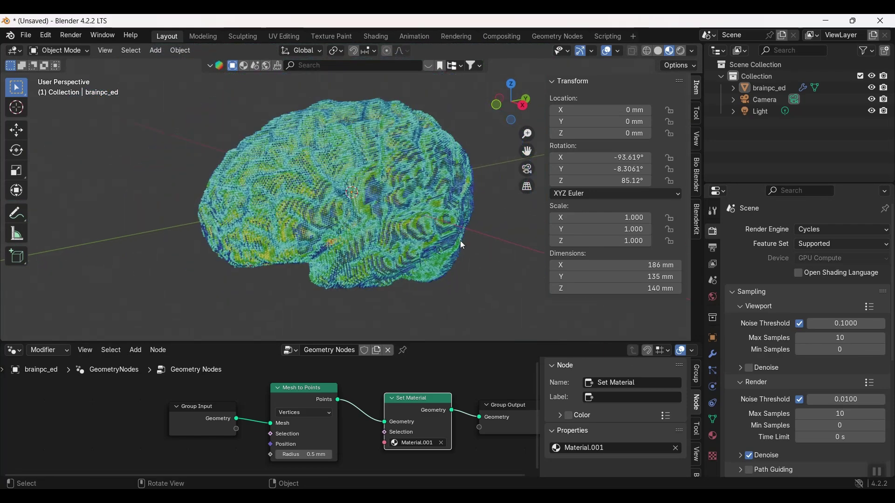
scroll(458, 281, "down", 2)
scroll(439, 258, "up", 2)
left_click(527, 169)
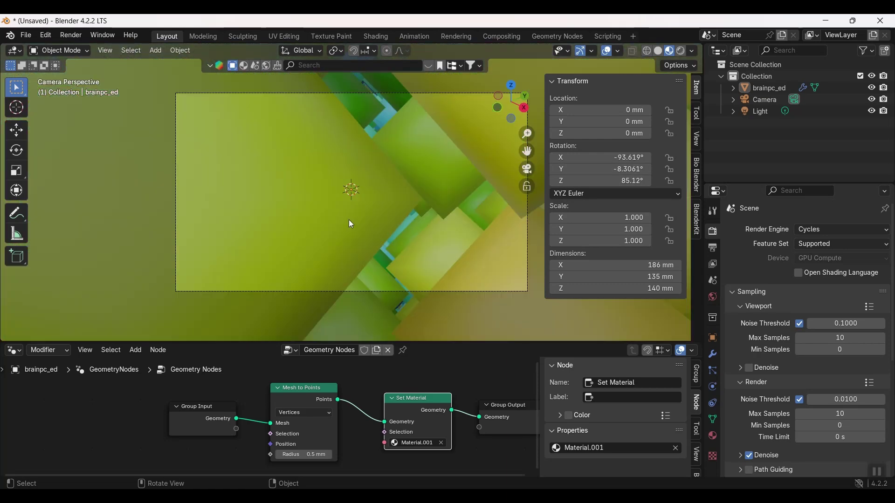
scroll(353, 219, "down", 5)
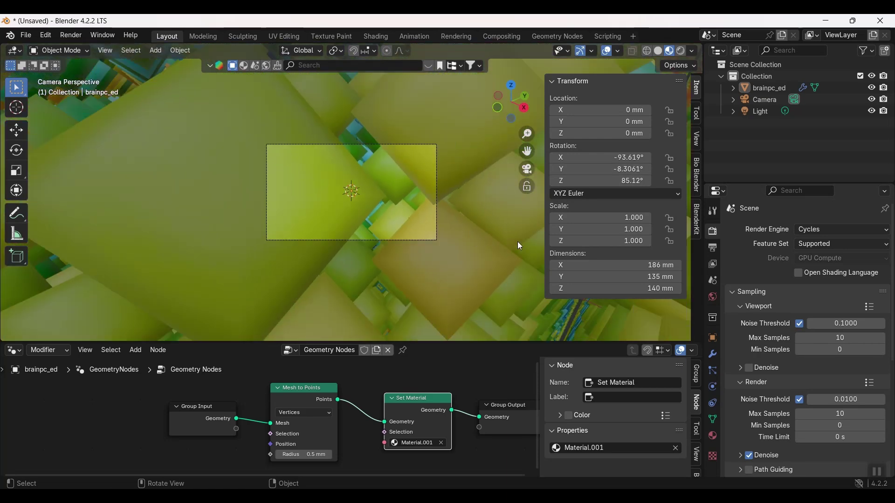
left_click(699, 142)
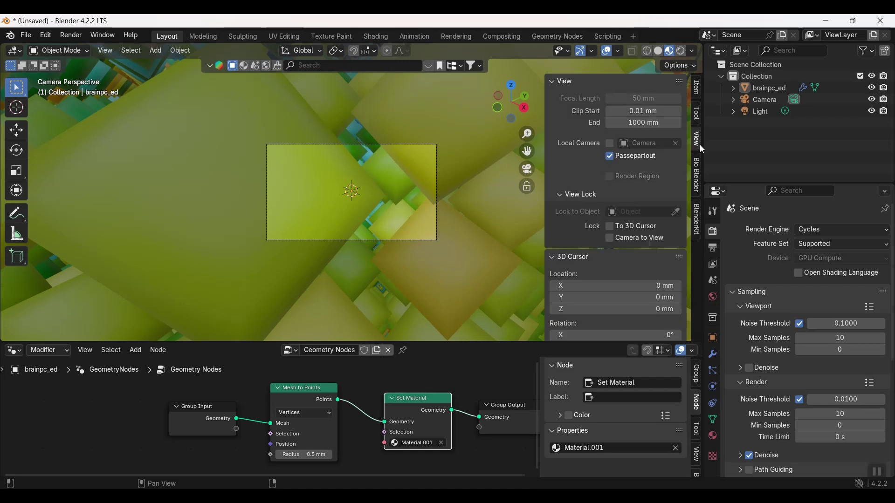
left_click(612, 239)
Move the locked camera back from the brain's surface so that more of the brain is in view.
scroll(368, 175, "up", 5)
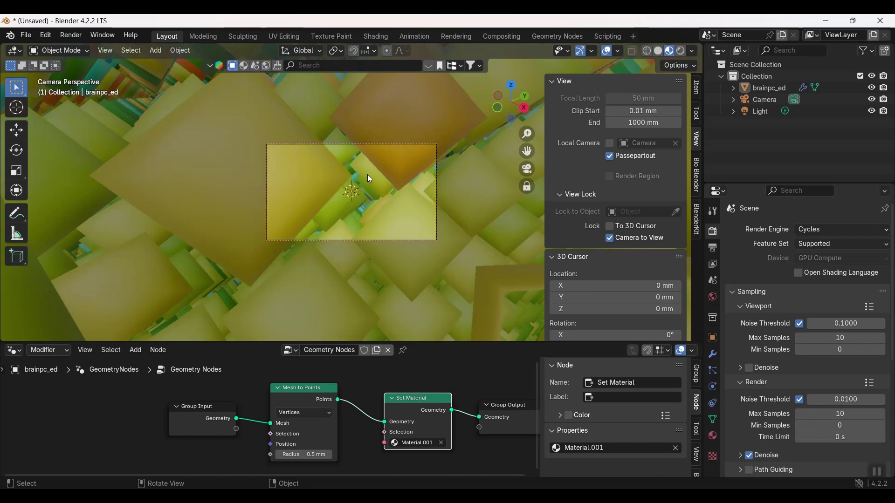
scroll(380, 185, "down", 8)
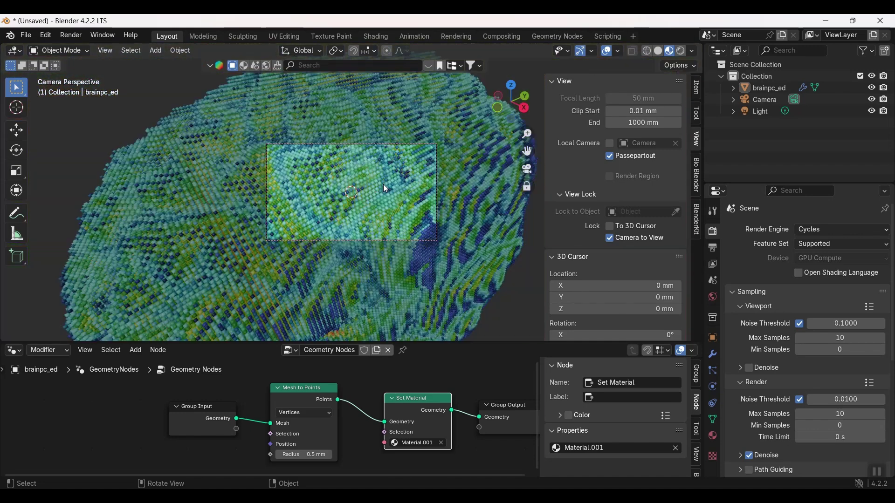
scroll(362, 198, "up", 3)
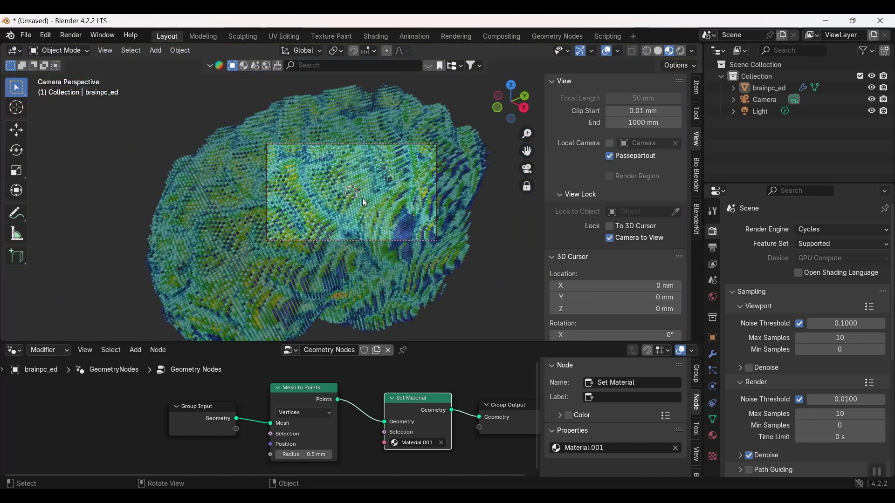
scroll(379, 195, "down", 3)
scroll(381, 195, "up", 3)
Set the camera's clip end to 1000 mm.
left_click(761, 99)
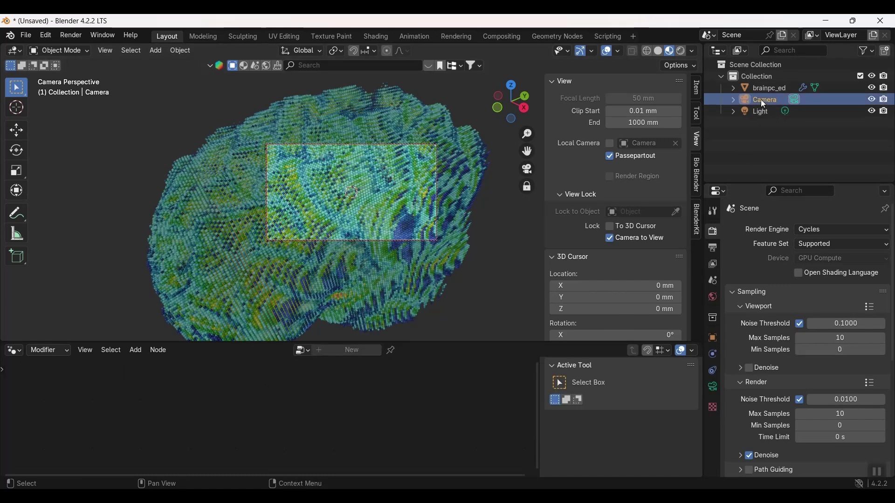
left_click(714, 387)
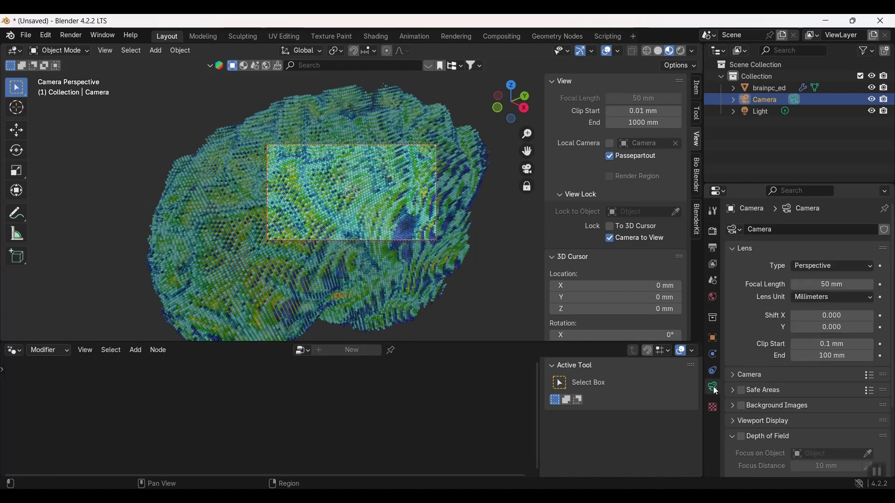
left_click(830, 355)
type("1")
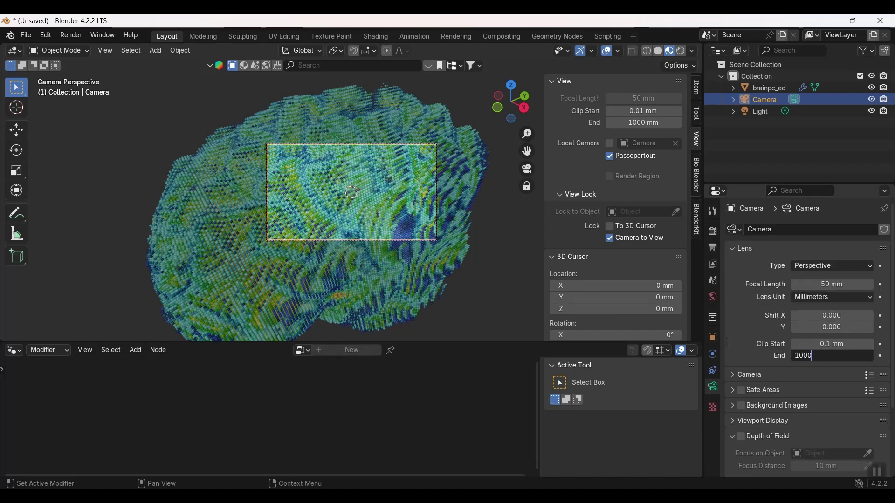
key("Return")
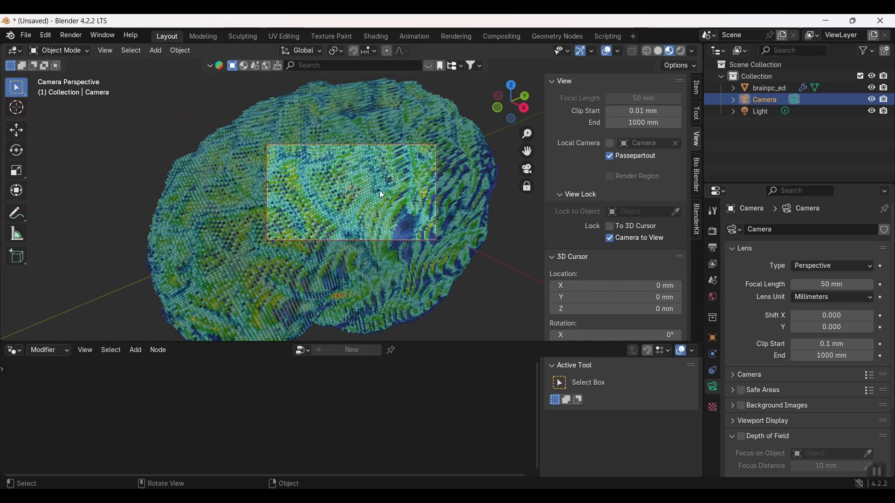
Pull the camera back and orbit it to frame the whole brain from the side, and unlock the camera from the view.
scroll(368, 186, "down", 8)
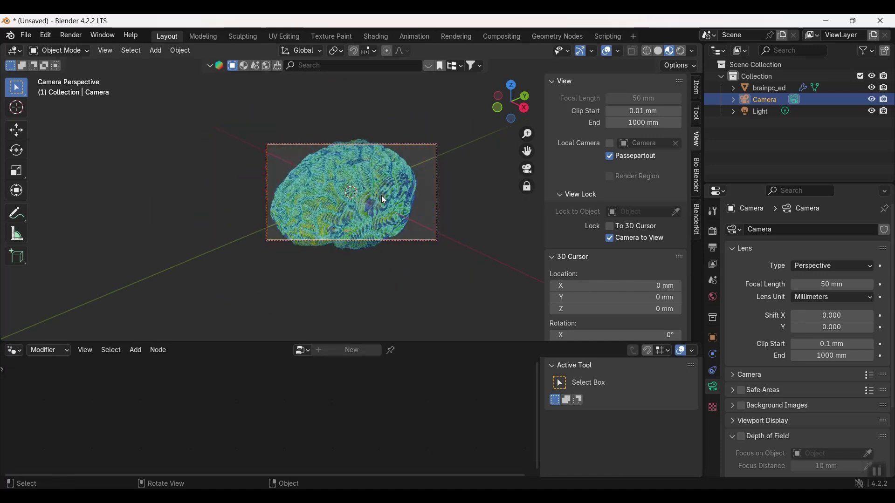
scroll(381, 197, "down", 2)
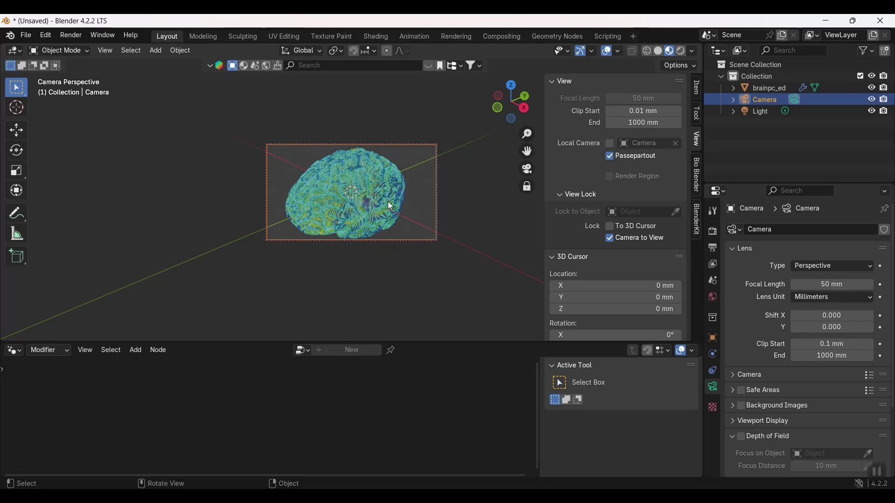
scroll(387, 201, "down", 1)
mouse_move(388, 201)
middle_mouse_down()
mouse_move(381, 205)
mouse_move(379, 190)
mouse_move(376, 200)
mouse_move(366, 195)
mouse_move(378, 192)
mouse_move(374, 203)
mouse_move(326, 202)
mouse_move(363, 199)
mouse_move(396, 173)
mouse_move(381, 209)
mouse_move(348, 217)
mouse_move(407, 243)
mouse_move(353, 200)
mouse_move(390, 202)
middle_mouse_up()
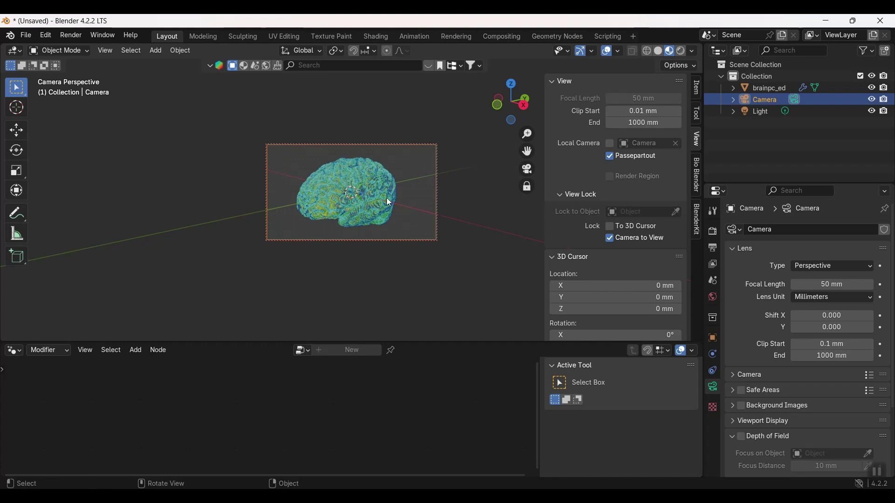
left_click(609, 238)
scroll(433, 158, "up", 5)
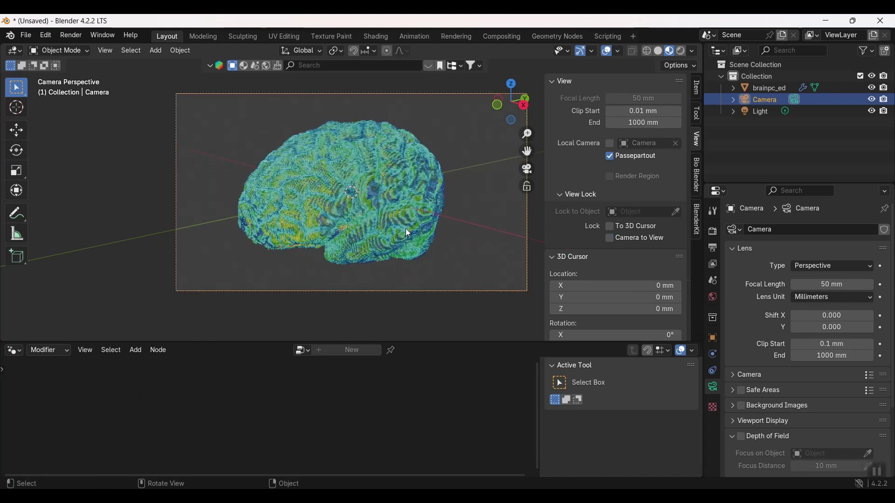
scroll(472, 244, "down", 2)
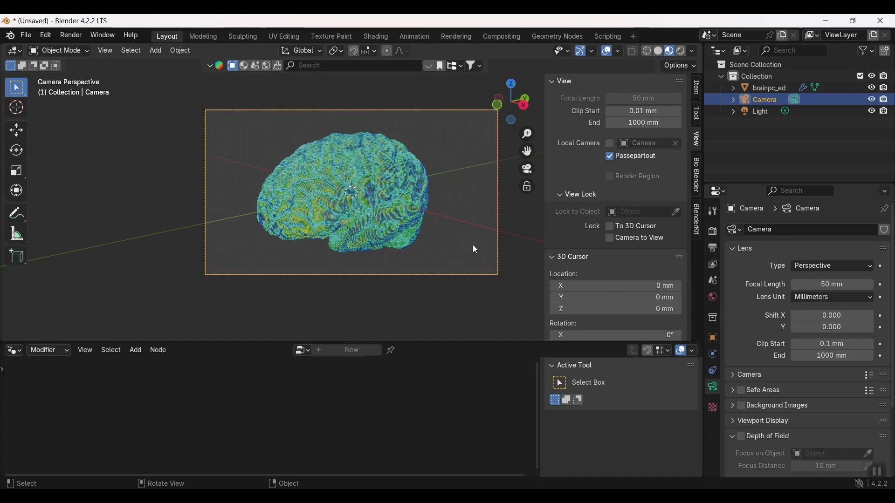
Move the light along the Y axis out of the brain to a spot just beyond its front end.
left_click(757, 112)
scroll(368, 242, "down", 2)
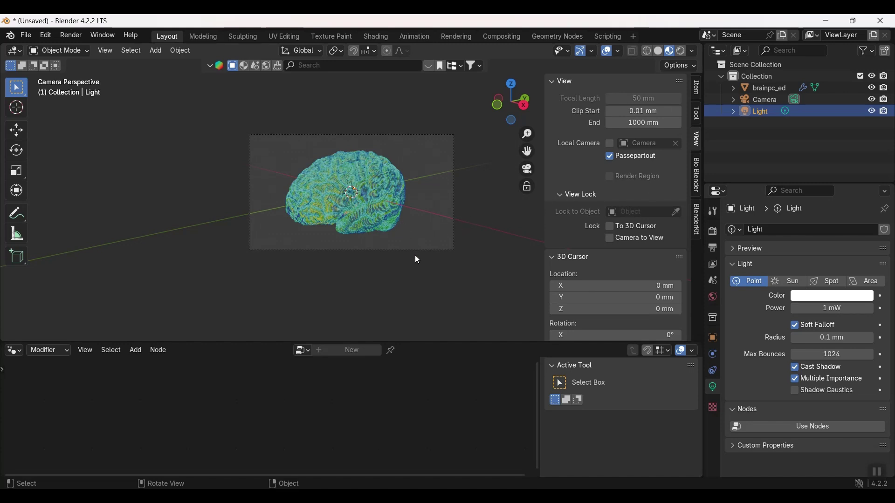
key("g")
key("y")
left_click(318, 270)
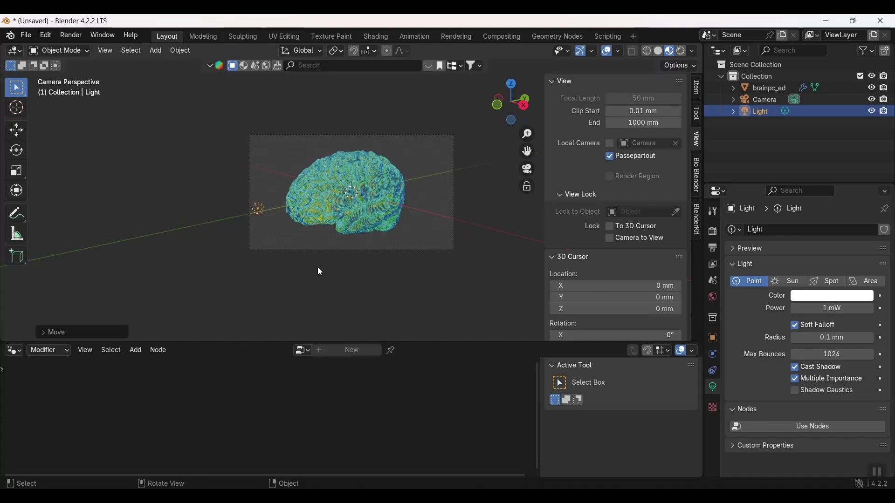
Change the light to an Area light and set its power to 1 W.
left_click(867, 282)
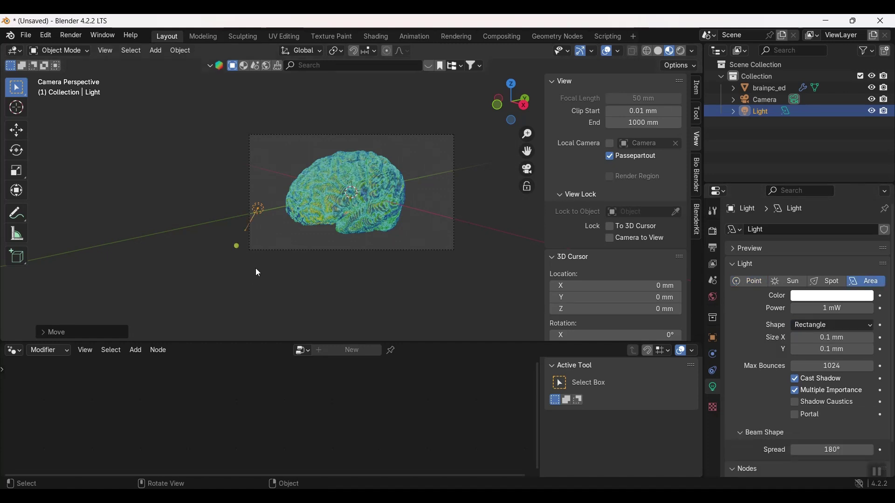
left_click(838, 309)
type("1")
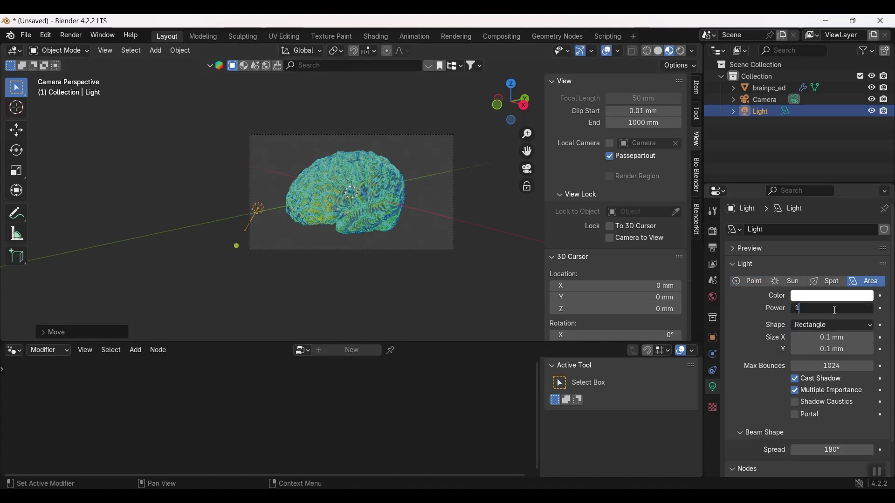
key("Return")
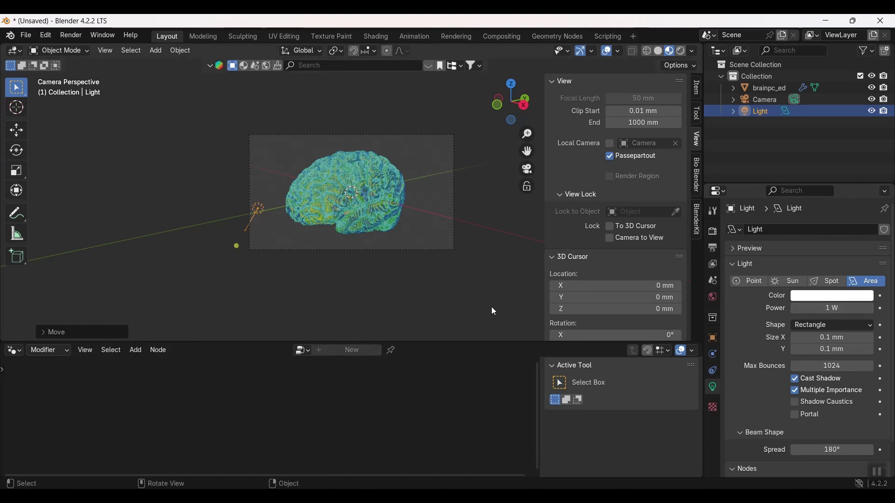
Set the area light's X and Y size to 100 mm.
left_click(838, 340)
type("100")
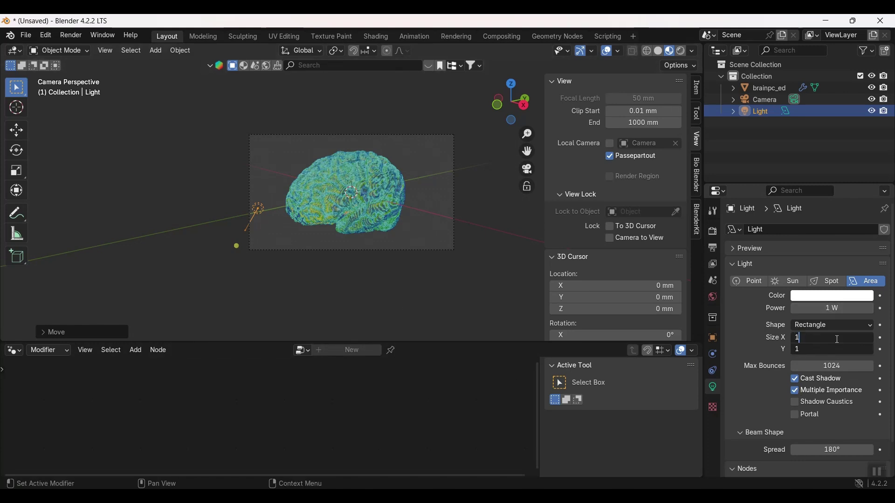
key("Return")
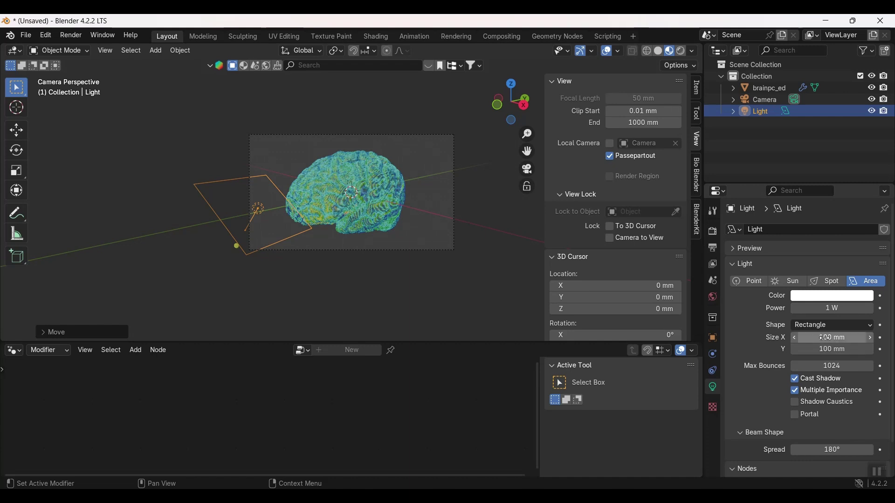
left_click(820, 338)
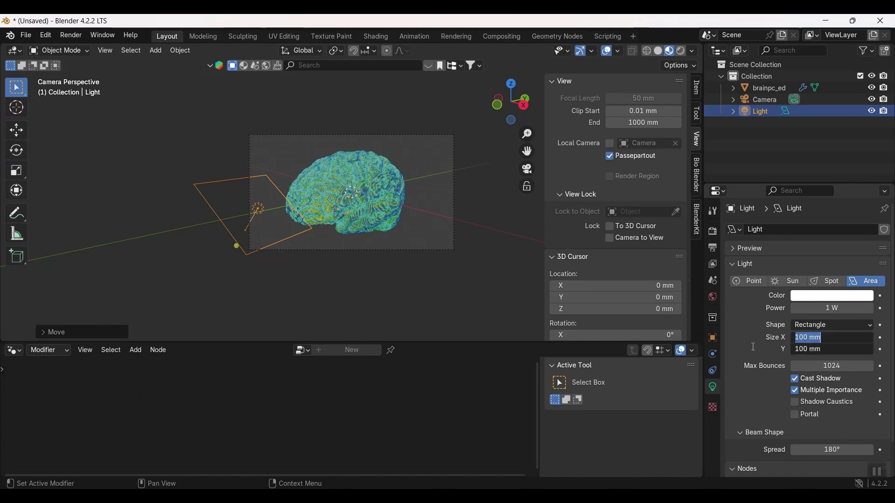
key("Return")
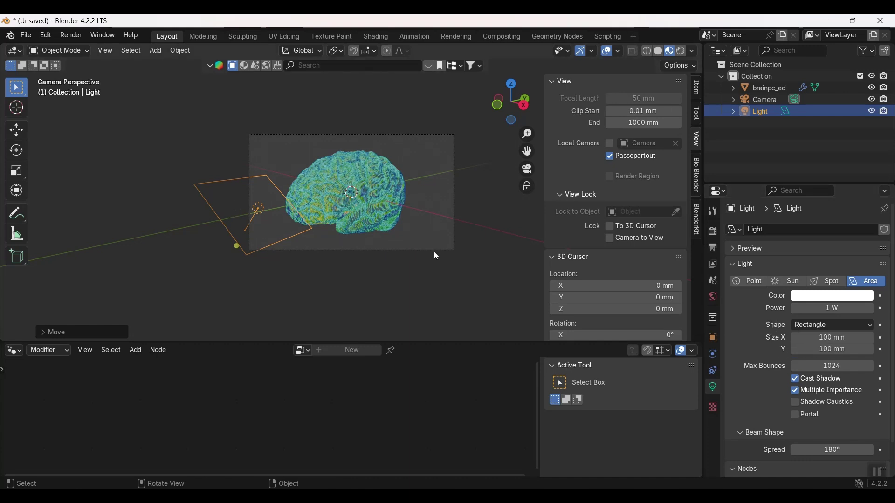
Rotate the area light about the X axis so that it points toward the brain.
middle_click_drag(399, 265, 365, 262)
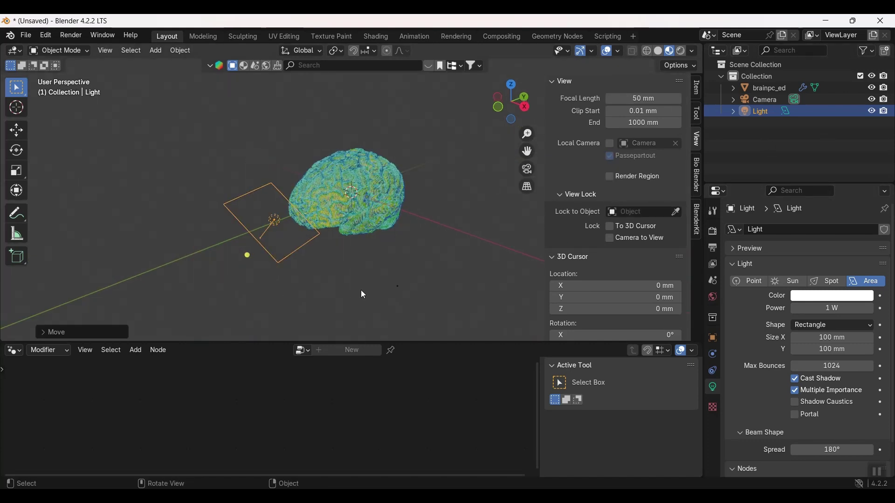
key("r")
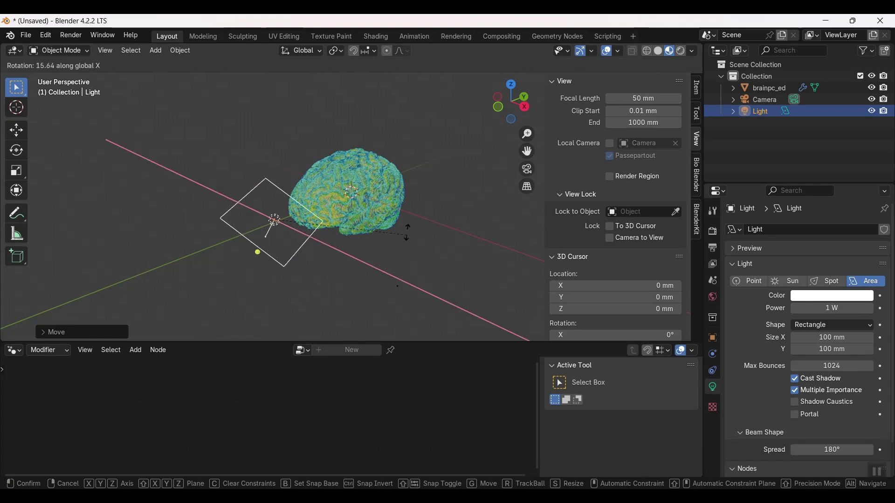
left_click(306, 175)
middle_click_drag(427, 257, 382, 326)
middle_click_drag(387, 281, 392, 310)
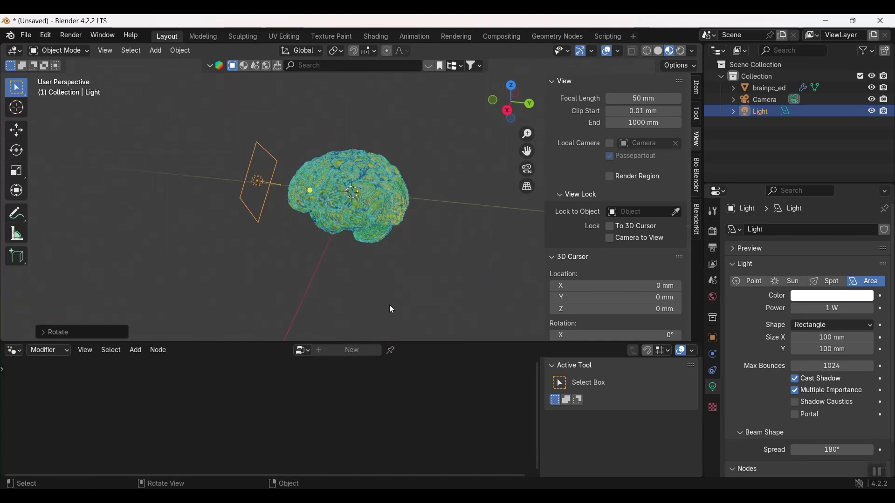
Raise the area light along the Z axis to a spot above the front of the brain.
key("g")
key("z")
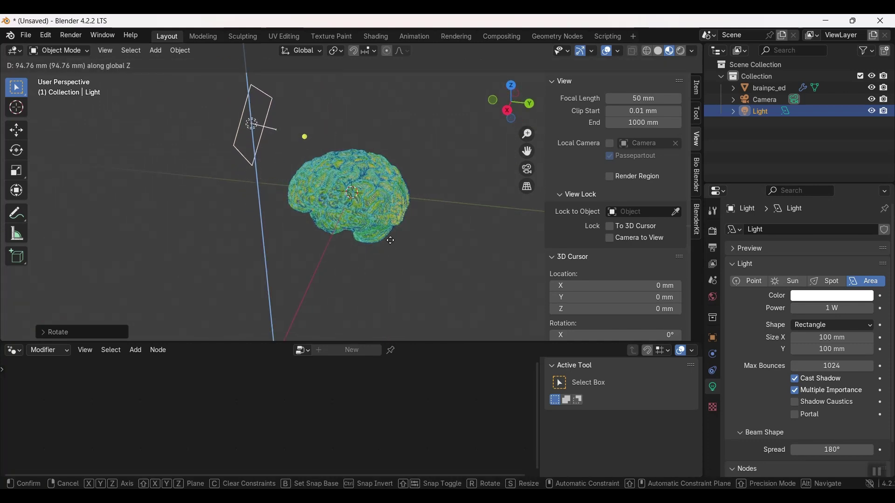
left_click(391, 224)
middle_click_drag(432, 276, 458, 267)
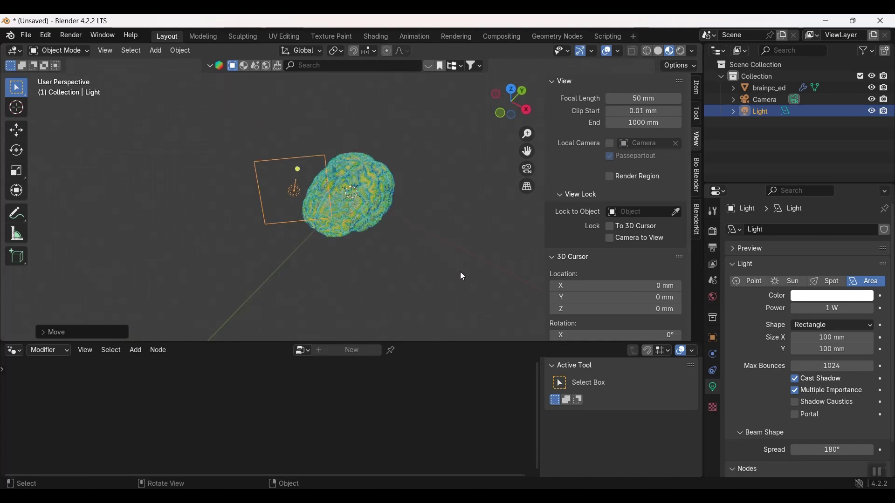
Rotate the area light about the Z axis to aim it at the brain.
key("r")
key("z")
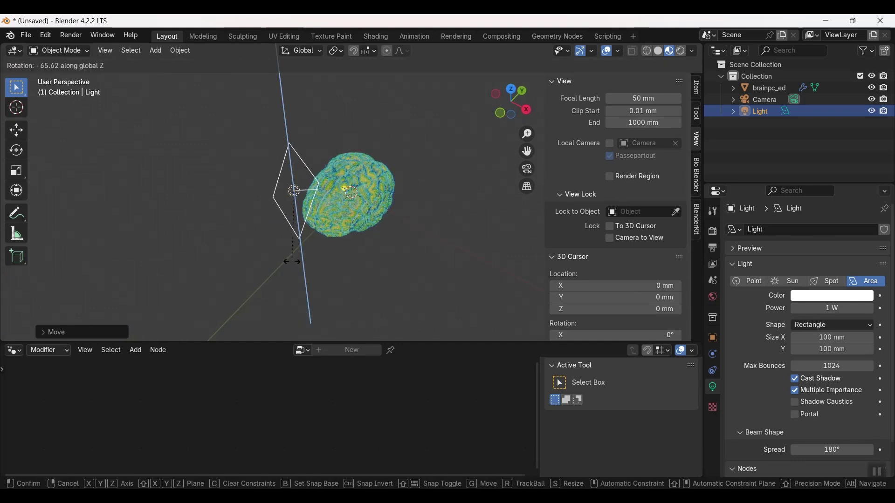
left_click(334, 260)
middle_click_drag(334, 259, 318, 252)
Move the area light along the X axis toward the camera's side of the brain and deselect it.
middle_click_drag(254, 225, 376, 302)
key("g")
key("x")
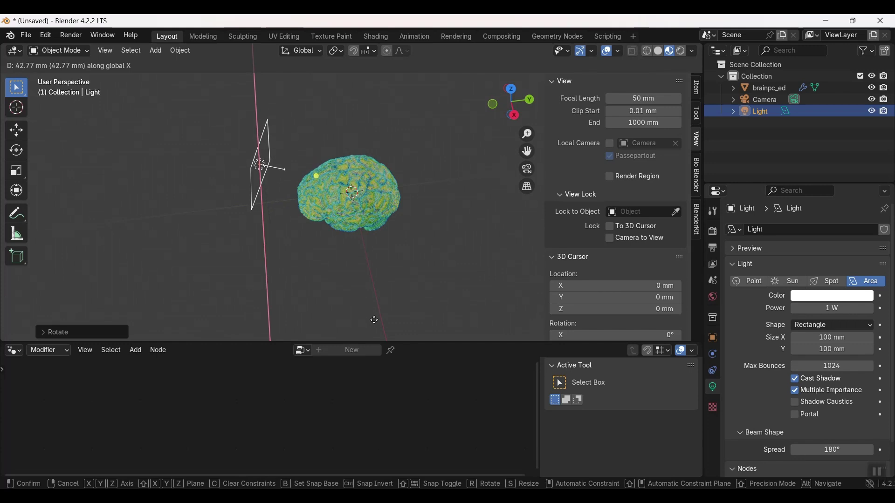
left_click(433, 267)
middle_click_drag(433, 267, 458, 296)
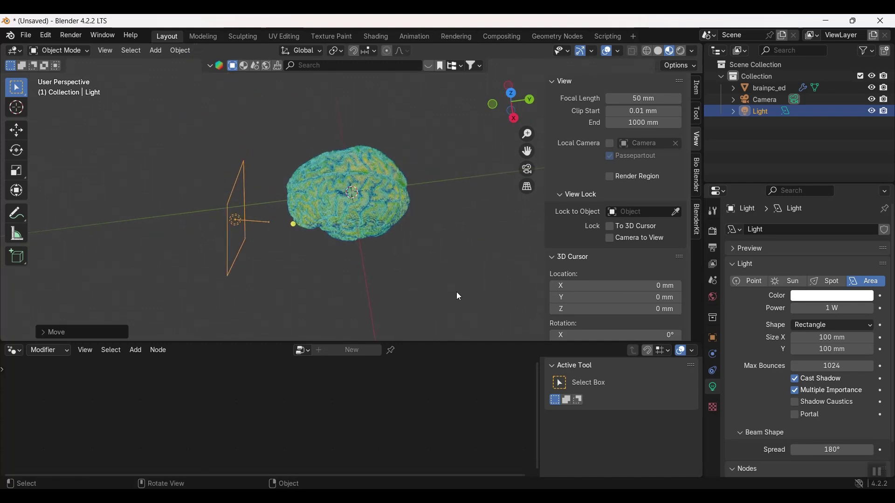
left_click(490, 238)
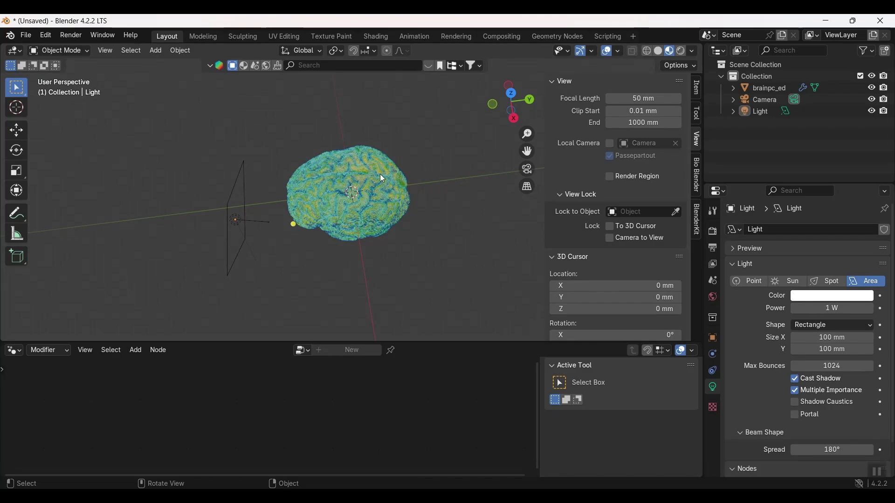
Render the brain from the camera, examine the lighting on the points, and close the render window.
key("F12")
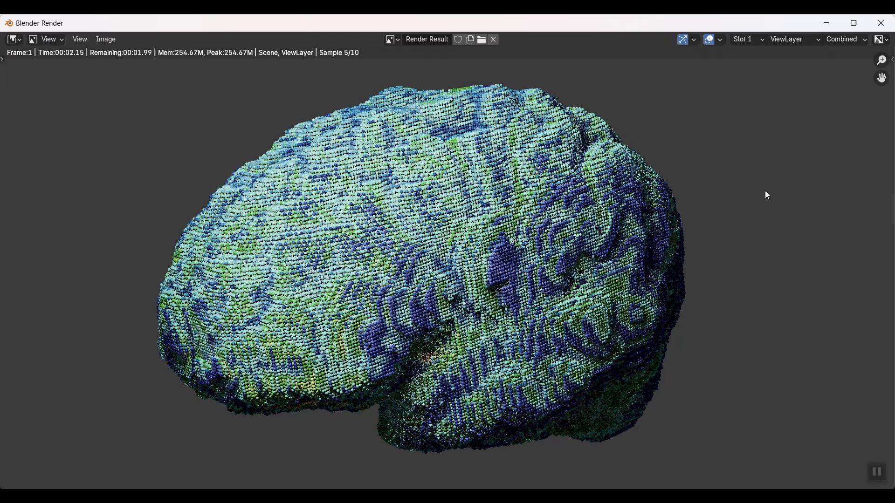
scroll(765, 191, "down", 1)
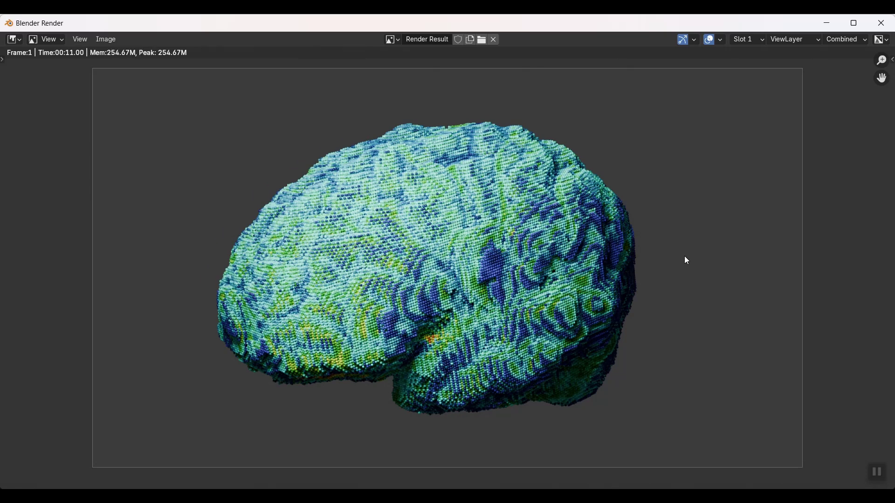
key("j")
key("j")
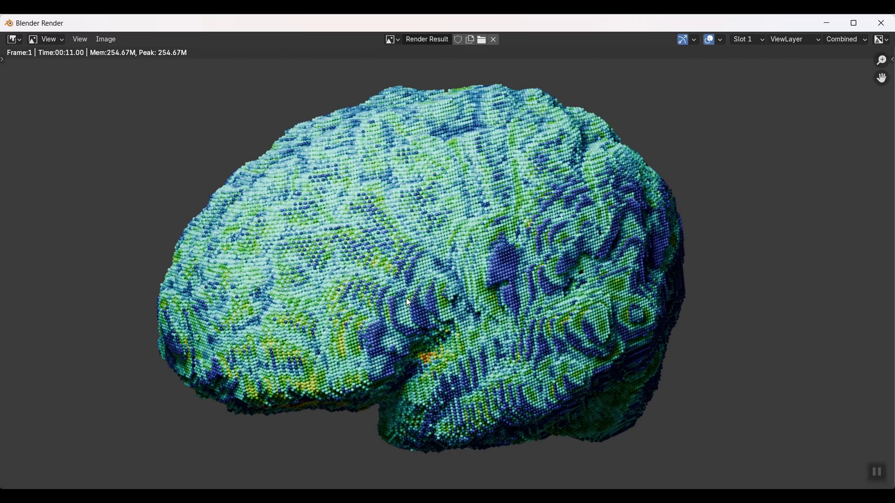
left_click(880, 24)
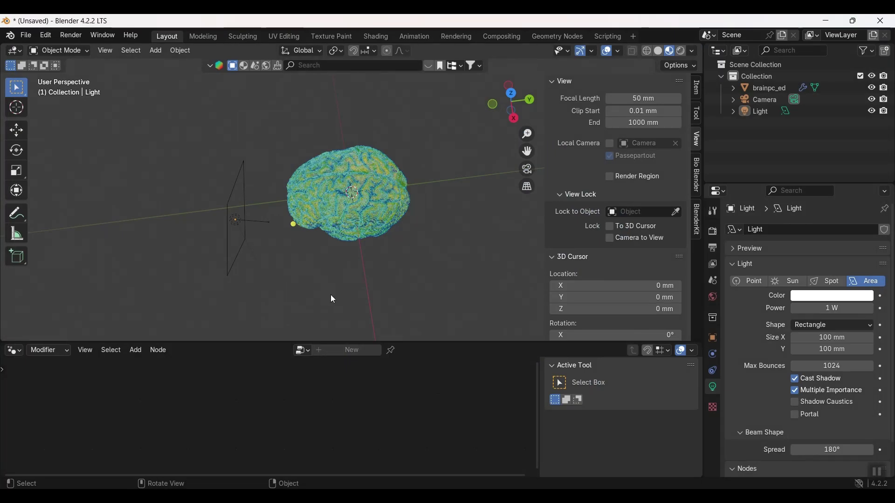
Show the World nodes in the Shader Editor and take a brief look at the BlenderKit HDR assets.
left_click(18, 352)
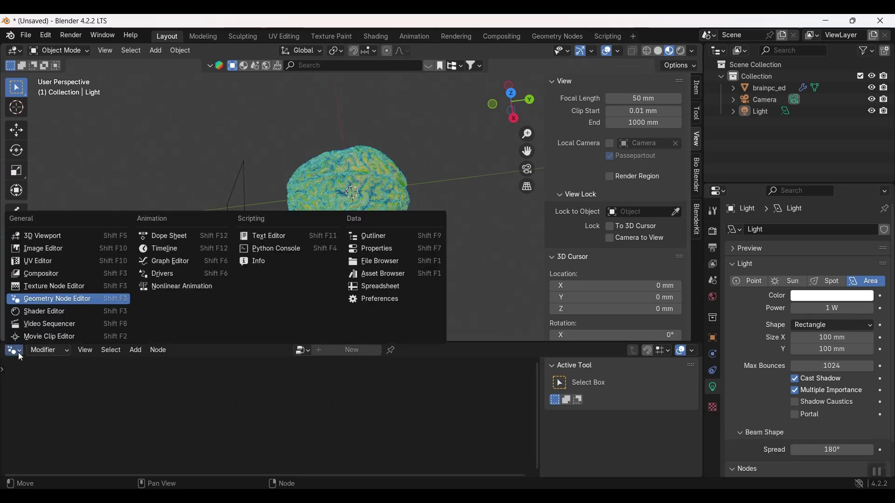
left_click(44, 311)
left_click(77, 353)
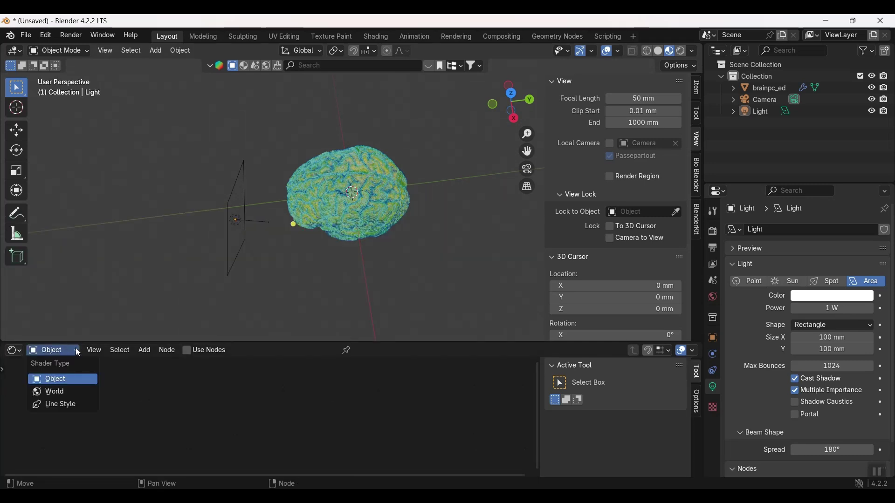
left_click(66, 390)
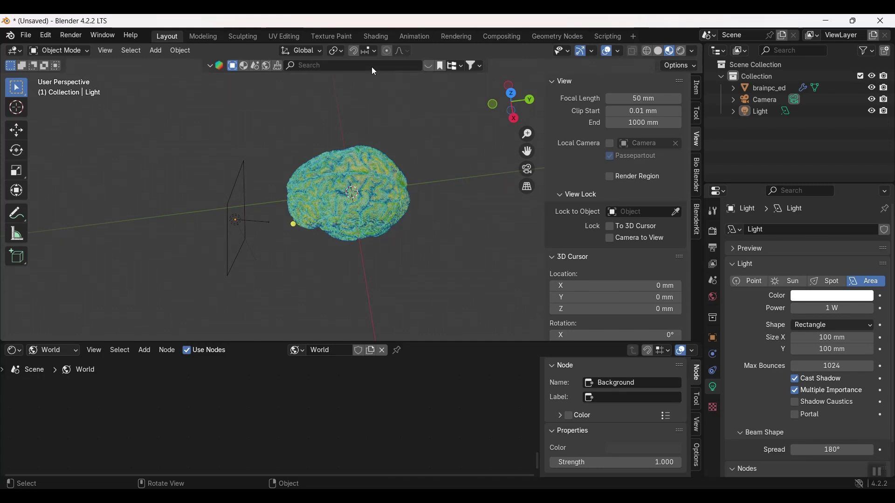
left_click(265, 65)
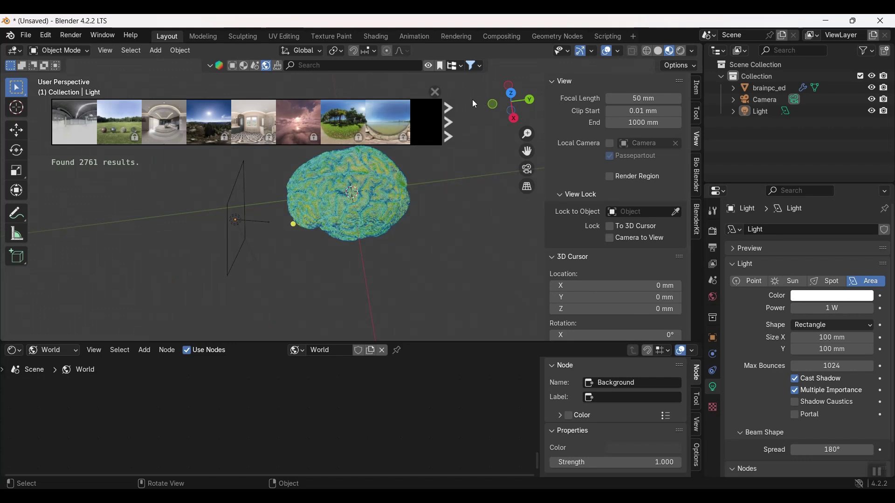
left_click(439, 93)
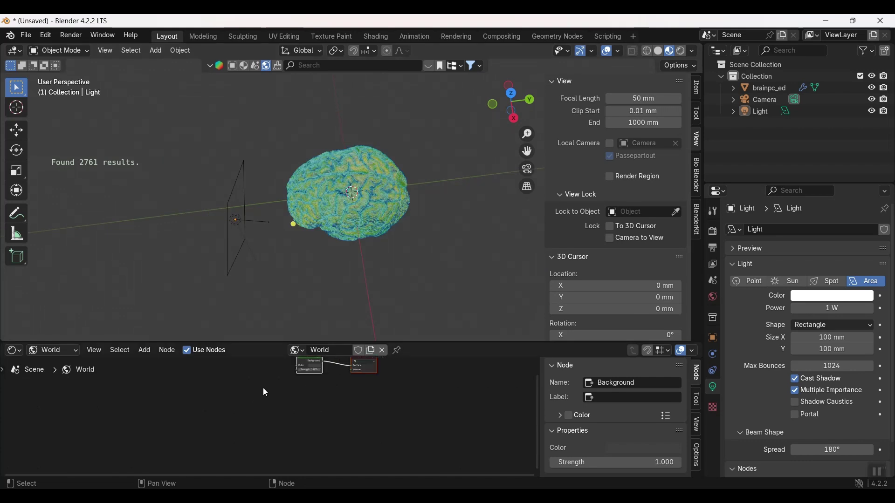
Set the World Background node's color to black.
key("Home")
scroll(240, 412, "up", 5)
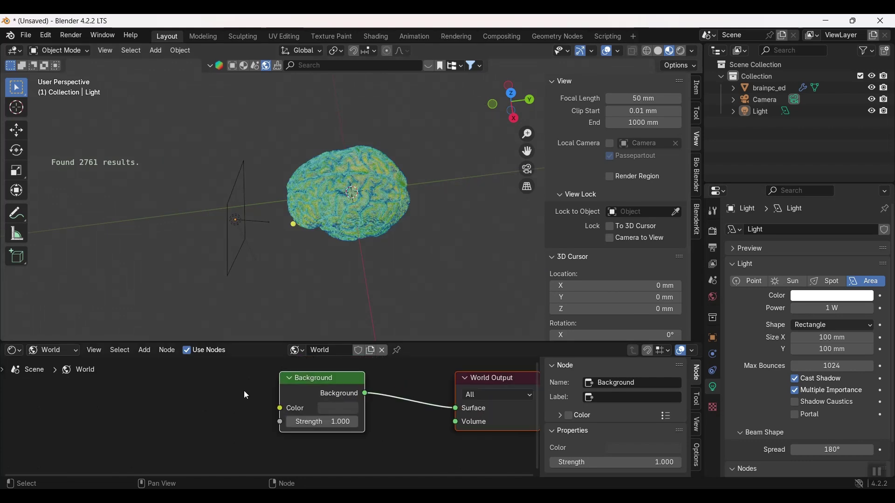
left_click(296, 417)
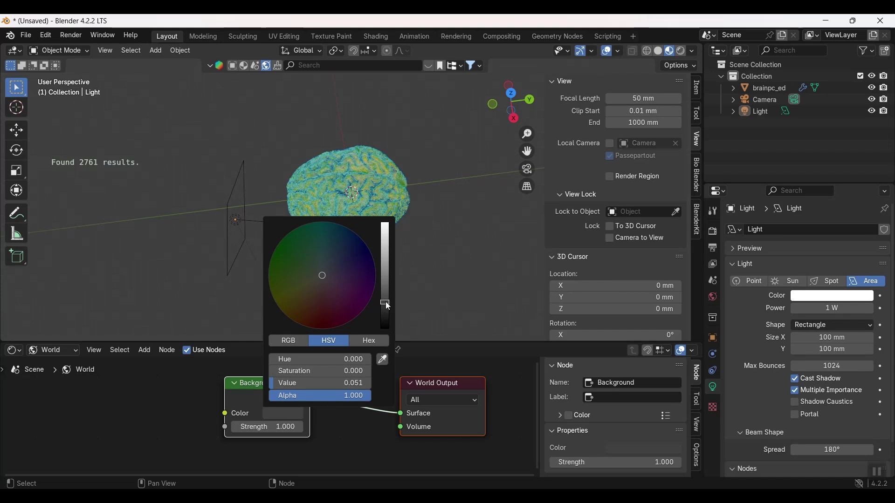
left_click_drag(385, 302, 386, 328)
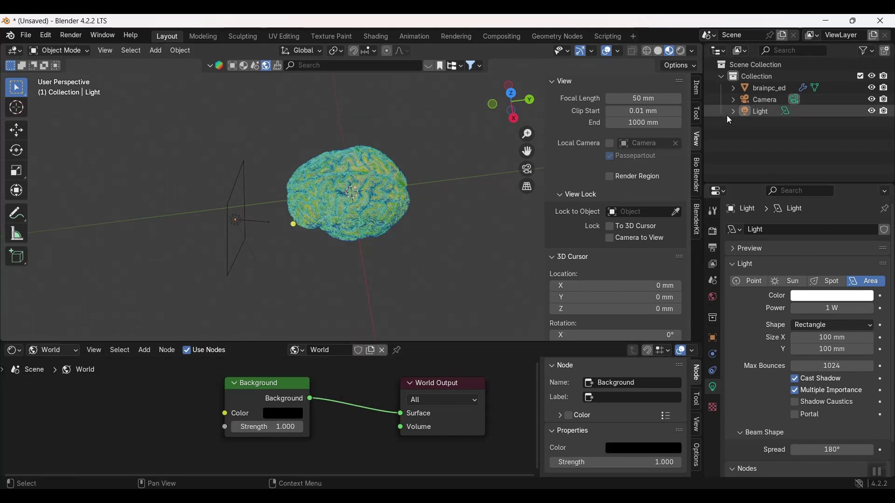
Duplicate the area light and move the copy along the Y axis to the opposite end of the brain.
left_click(768, 114)
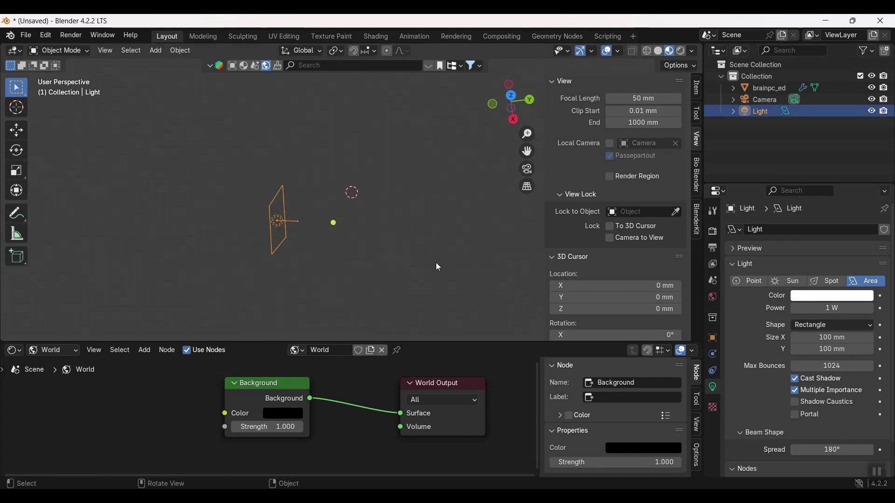
key("shift+d")
left_click(402, 270)
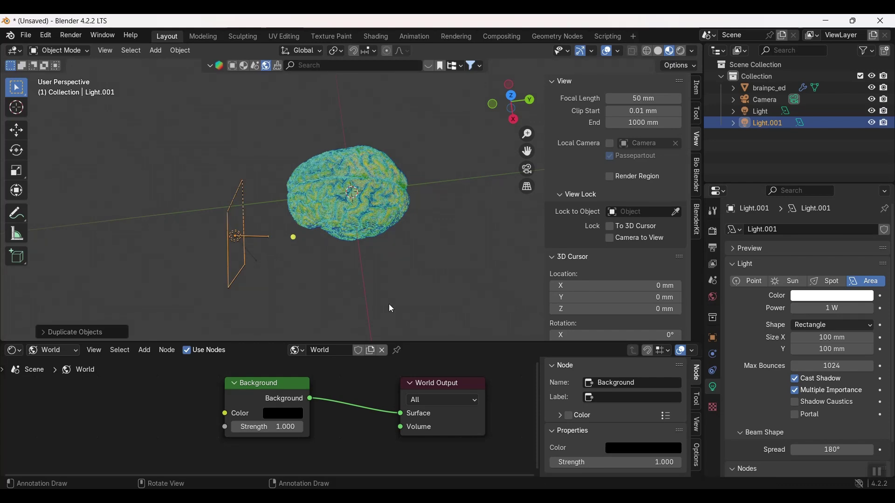
key("g")
key("y")
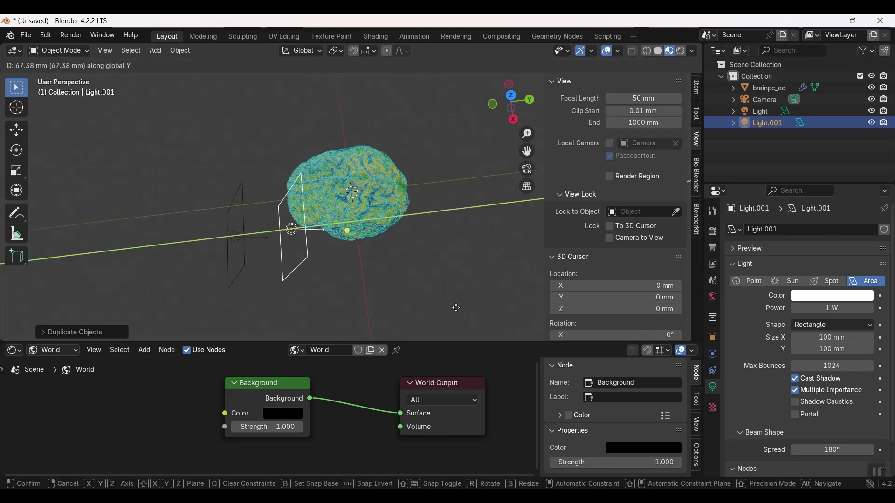
left_click(532, 309)
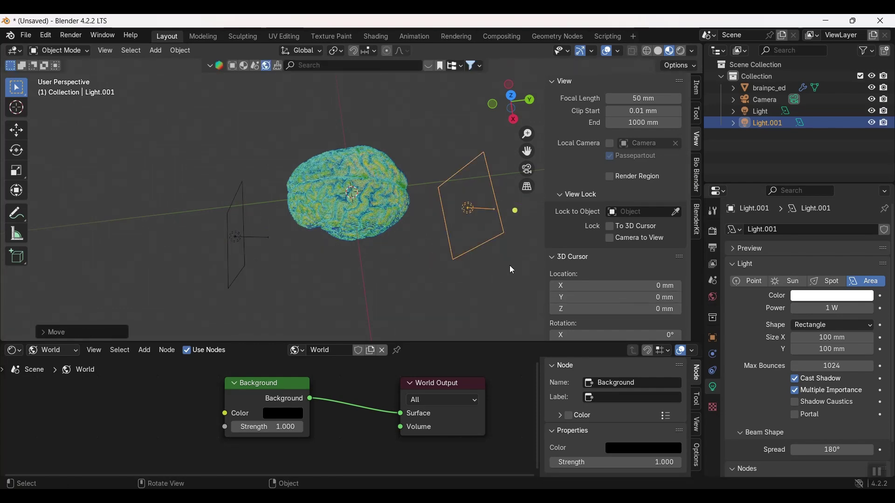
Rotate the duplicated light about the Z axis so that it faces the brain from behind.
key("r")
key("z")
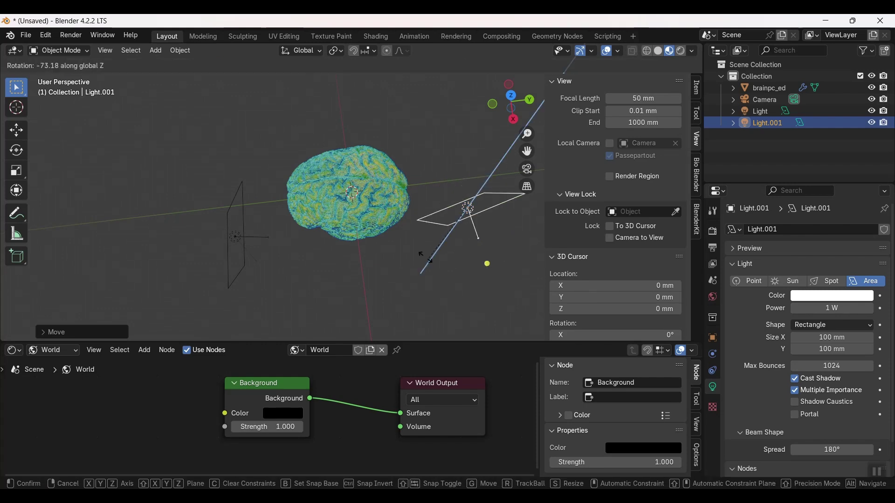
left_click(444, 237)
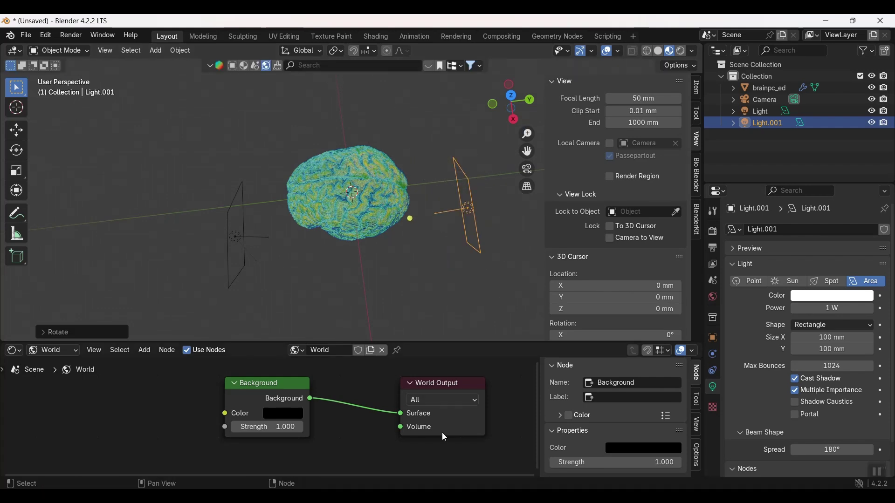
middle_click_drag(443, 235, 417, 215)
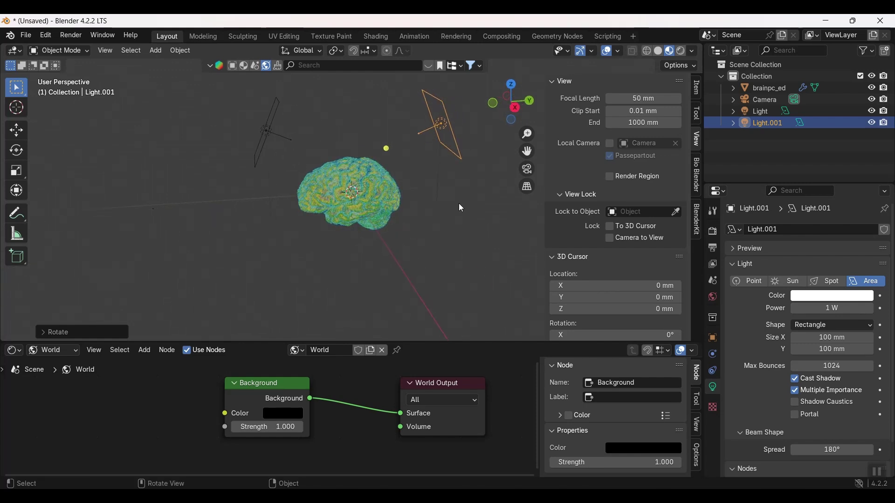
Turn the duplicated area light slightly about the Z axis and move it along the X axis, further out from the brain.
key("r")
key("z")
left_click(475, 215)
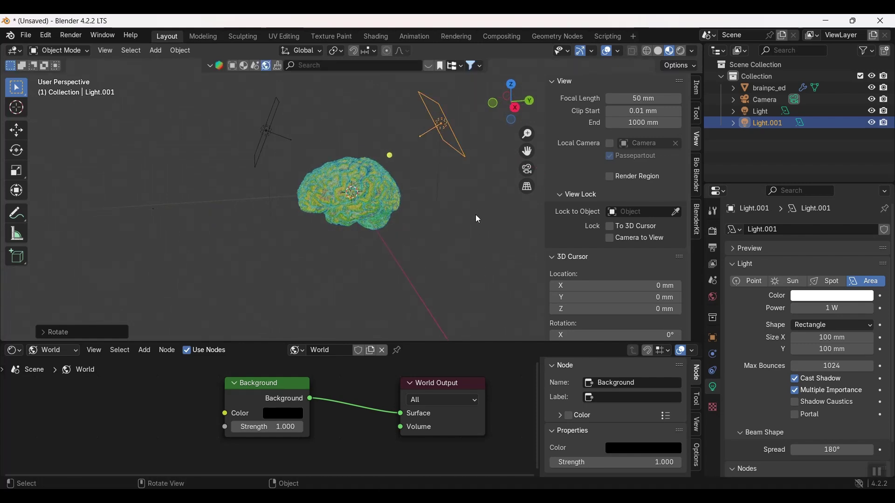
middle_click_drag(476, 214, 463, 274)
key("g")
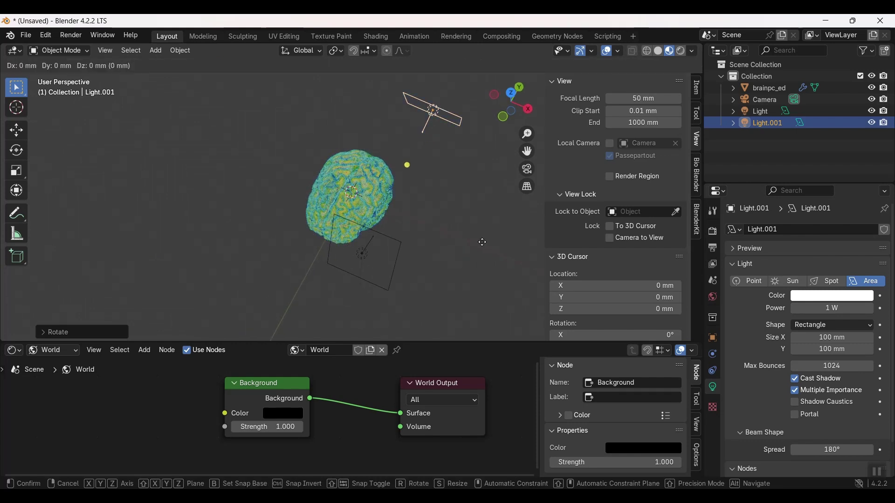
key("x")
left_click(501, 260)
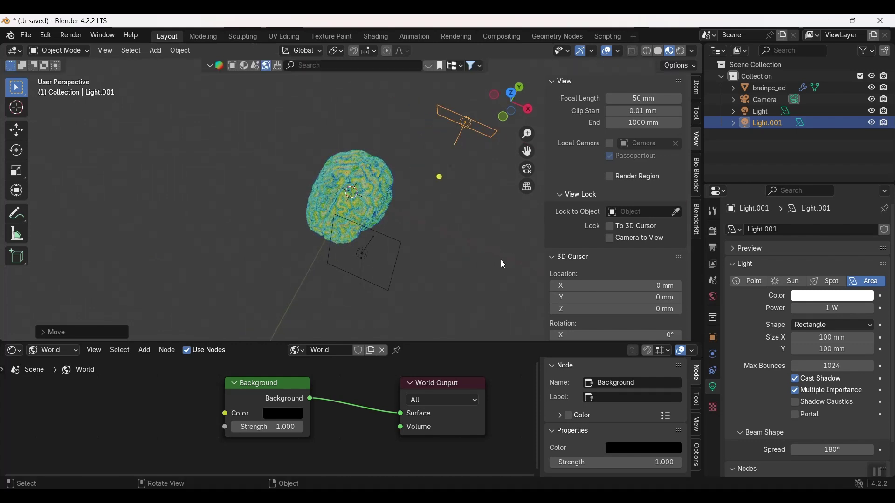
Rotate the duplicated area light about -24° around the global Z axis so that it points at the brain.
key("r")
key("z")
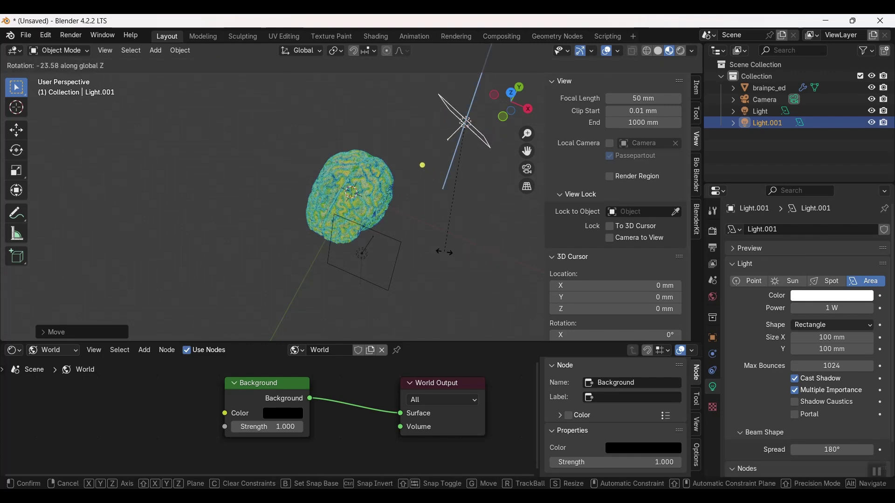
left_click(444, 251)
middle_click_drag(446, 256, 402, 251)
scroll(431, 265, "up", 4)
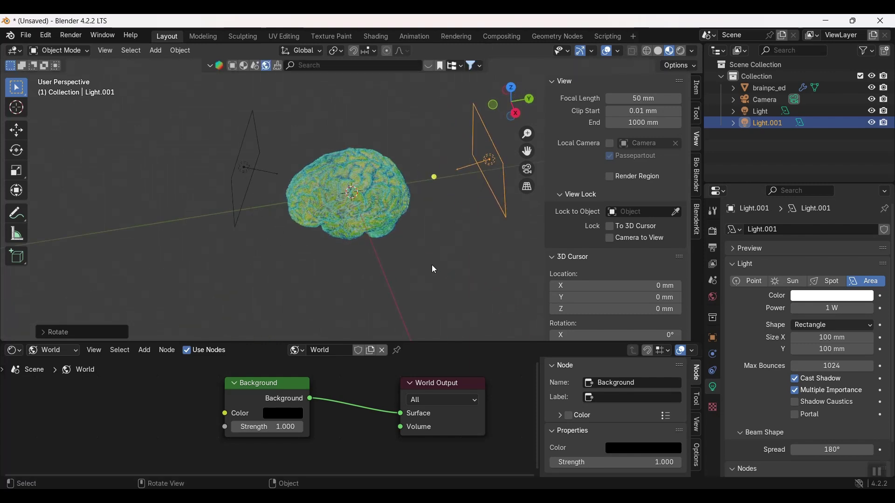
Deselect the light, render a still image of the scene and inspect the lit brain in the result.
scroll(114, 145, "down", 3)
left_click(116, 143)
left_click(71, 35)
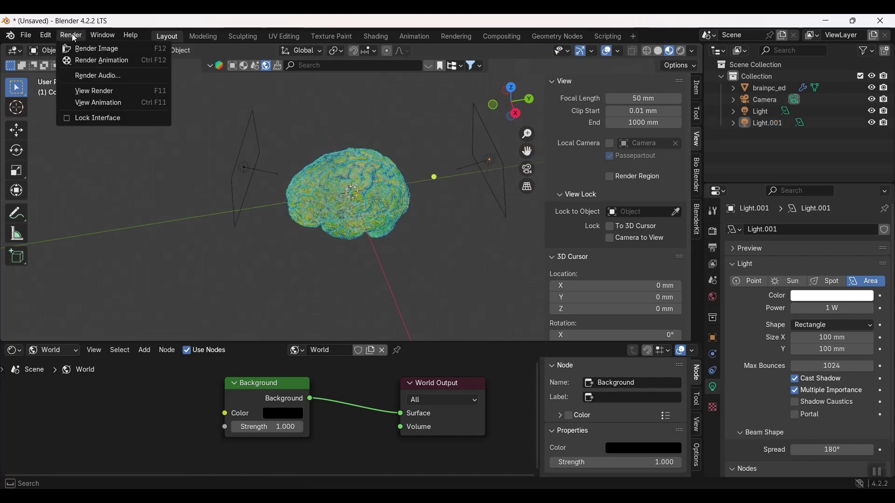
left_click(95, 49)
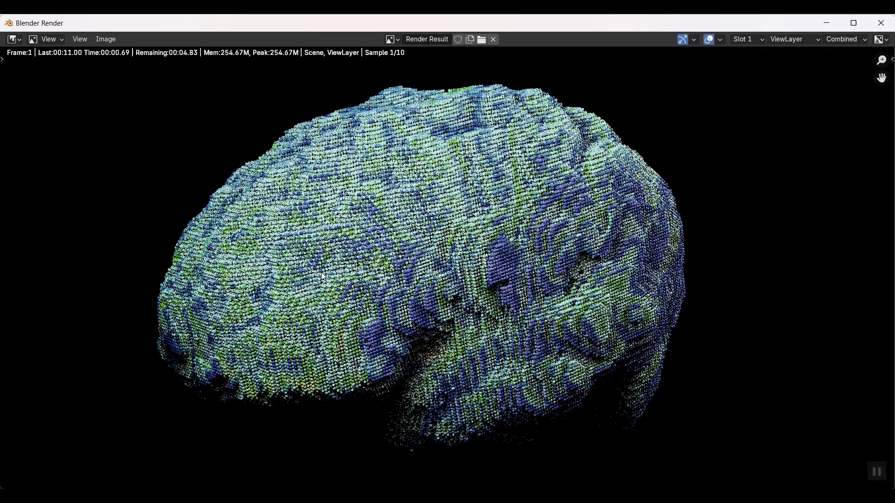
scroll(706, 295, "down", 1)
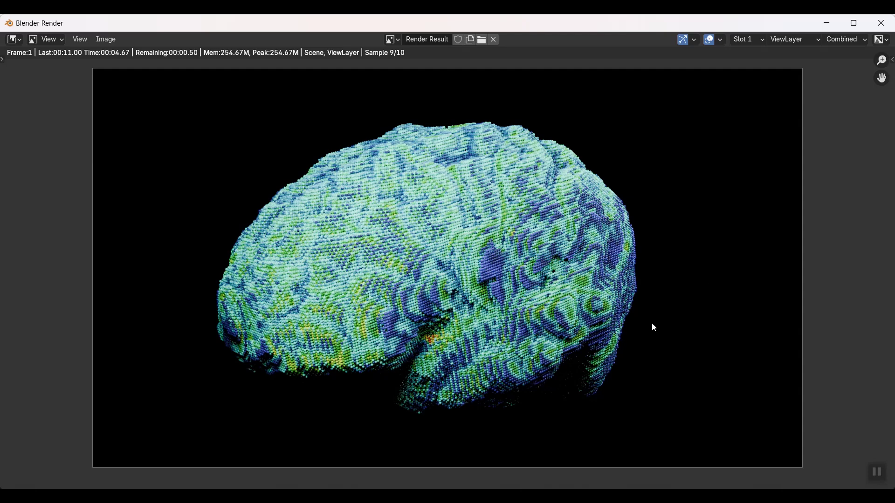
scroll(653, 328, "up", 1)
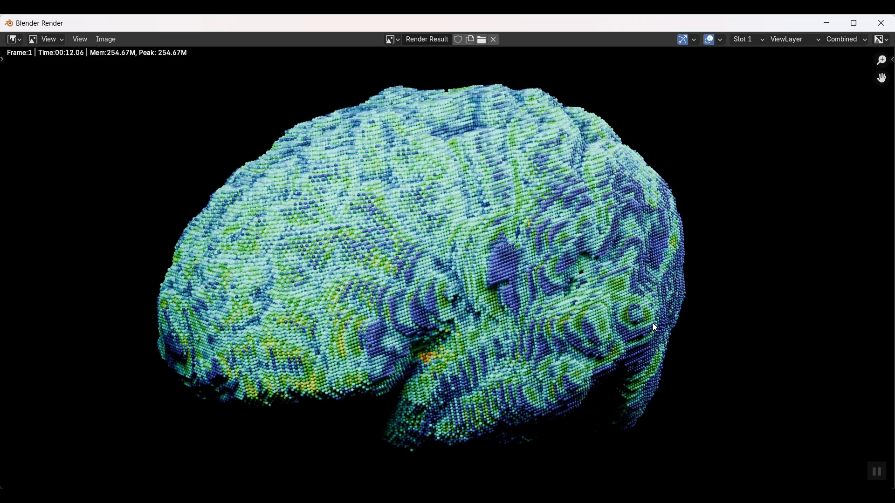
scroll(654, 323, "down", 1)
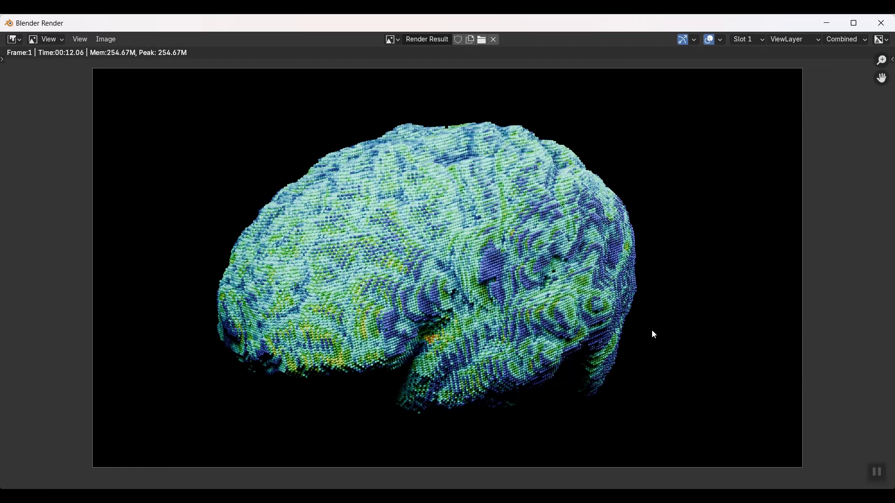
scroll(652, 331, "up", 1)
scroll(198, 179, "down", 1)
View the Save As options for the rendered image without saving, and close the render window.
left_click(107, 41)
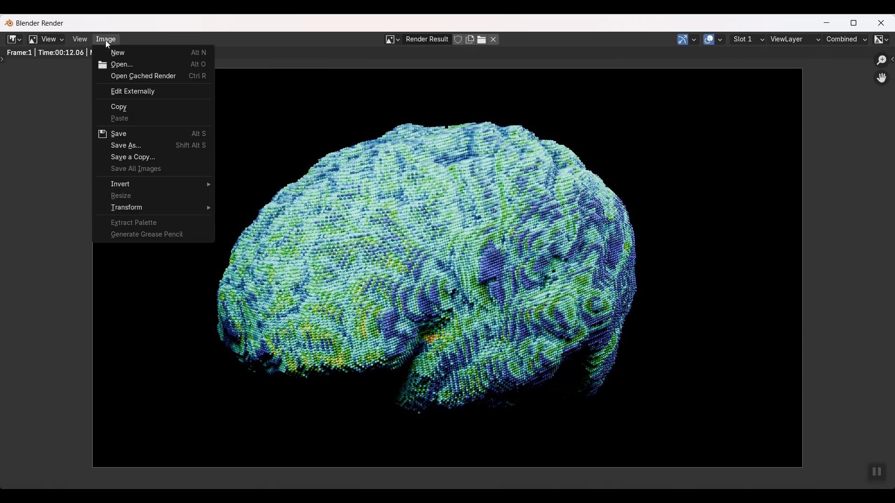
key("shift+alt+s")
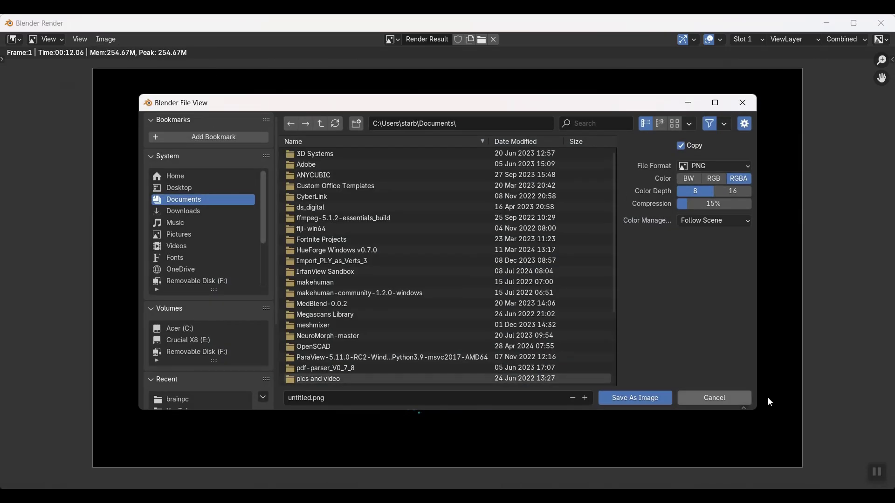
left_click(720, 400)
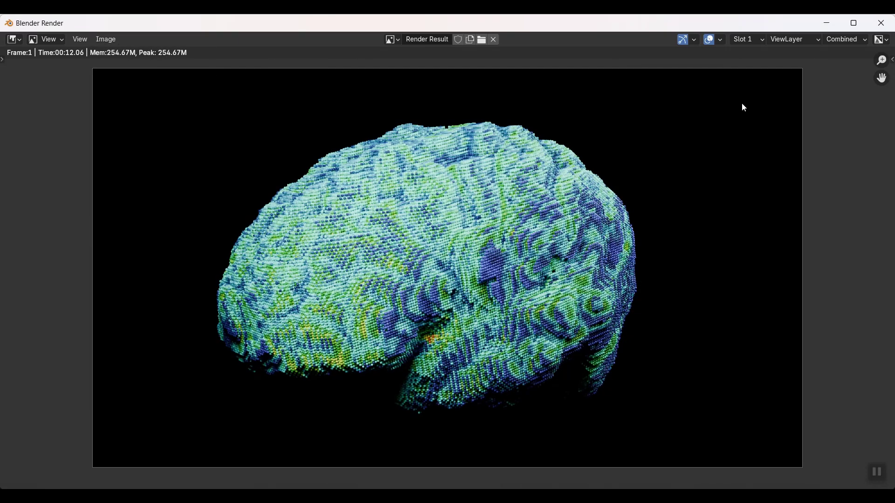
left_click(880, 23)
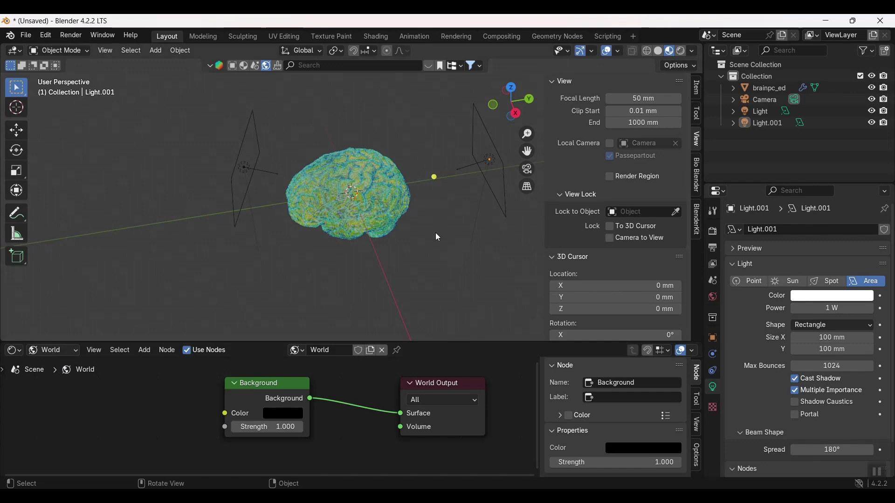
Switch the Shader Editor from World to Object and select brainpc_ed to show its Material.001 nodes.
scroll(433, 231, "up", 5)
scroll(437, 231, "down", 5)
left_click(56, 350)
left_click(51, 378)
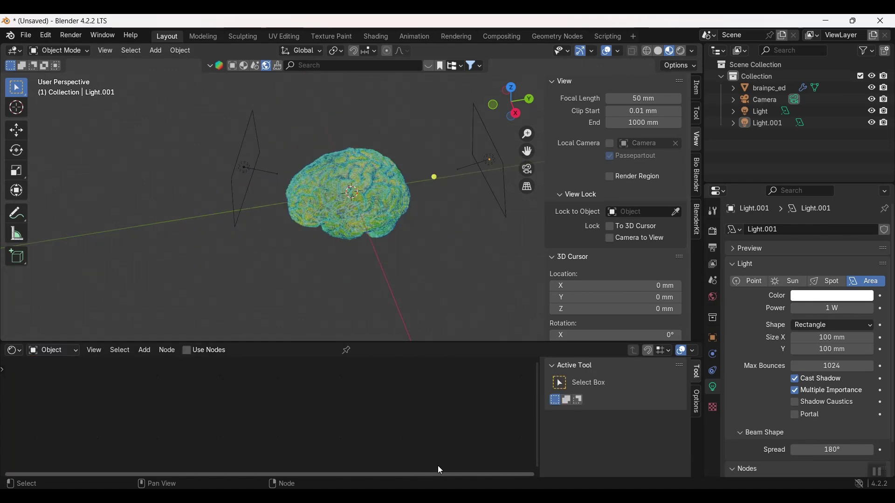
left_click(776, 90)
scroll(376, 457, "down", 2)
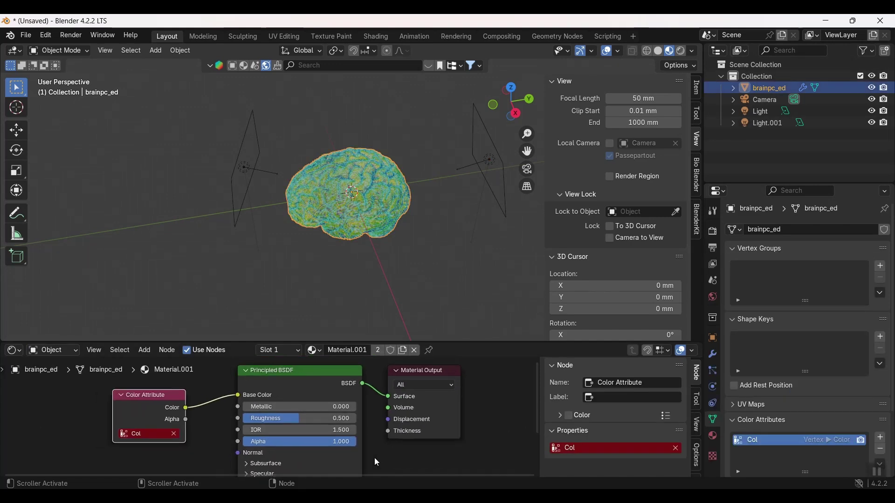
scroll(383, 442, "down", 2)
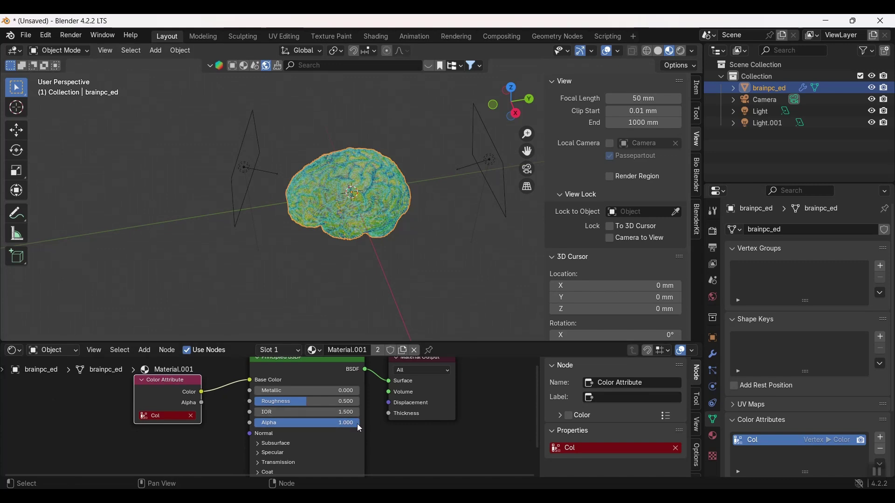
Switch the viewport to Solid shading and set the Principled BSDF Alpha of Material.001 to 0.2.
left_click(658, 50)
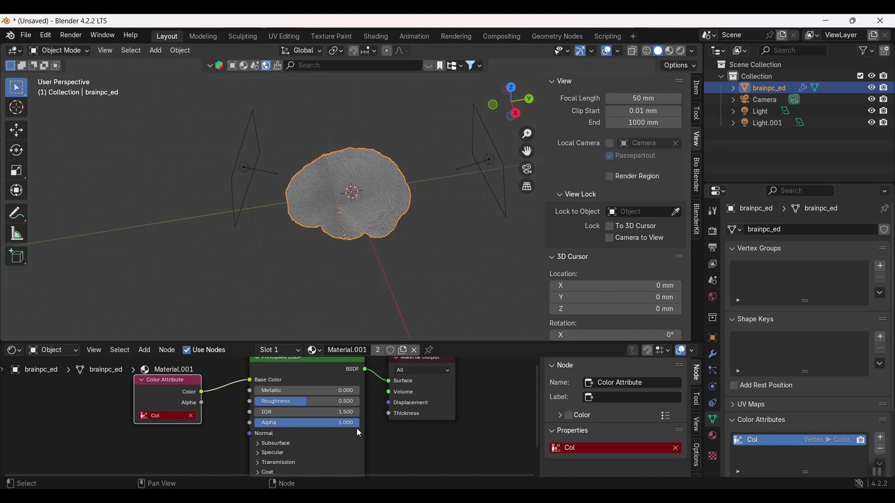
left_click_drag(348, 422, 321, 422)
left_click(308, 423)
type("0.2")
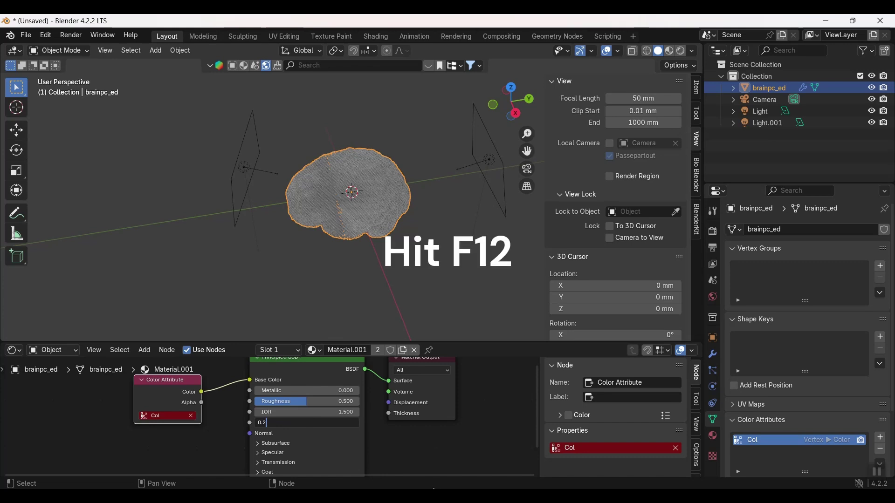
Render the semi-transparent brain, examine its folds up close in the result and close the render window.
key("F12")
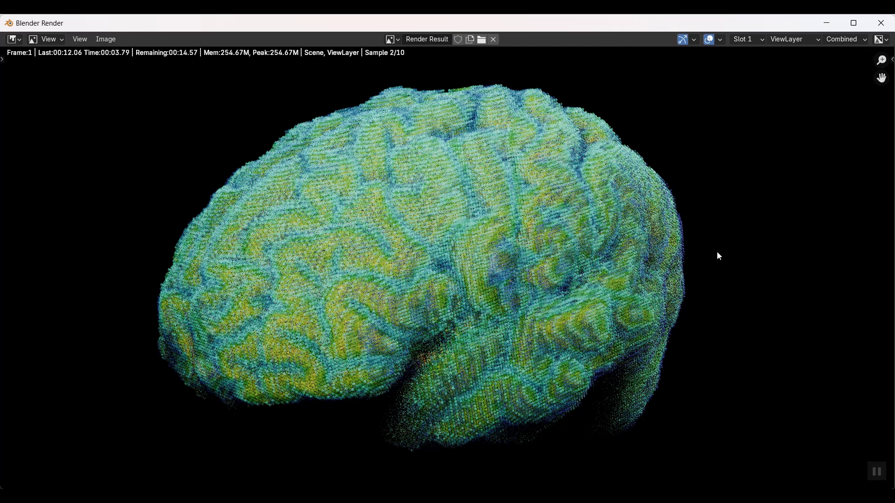
scroll(717, 251, "down", 1)
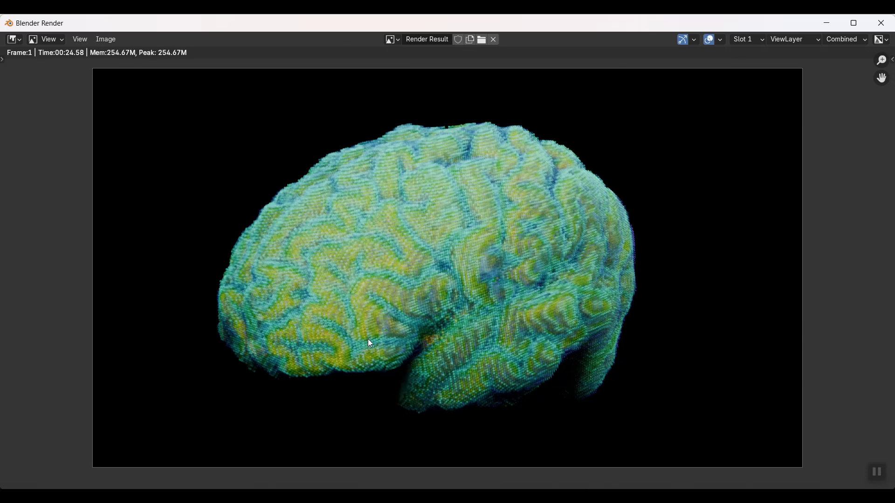
scroll(372, 340, "up", 2)
scroll(393, 323, "down", 1)
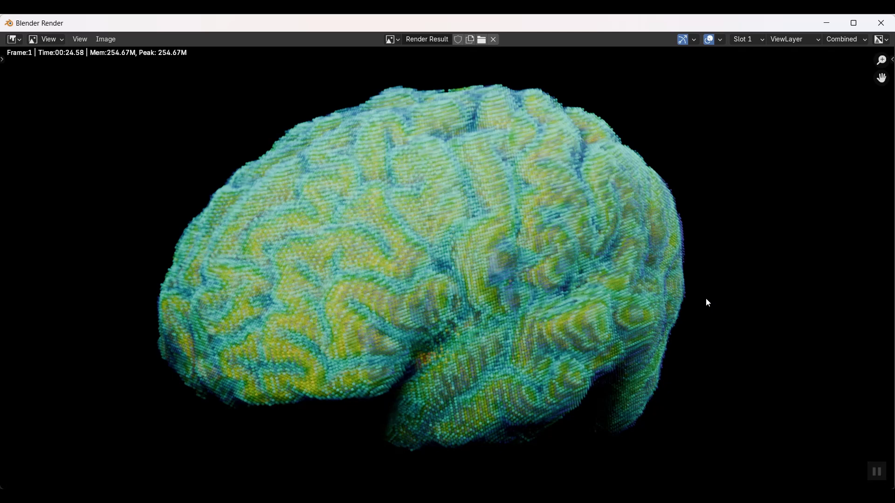
scroll(273, 297, "up", 2)
scroll(256, 348, "up", 1)
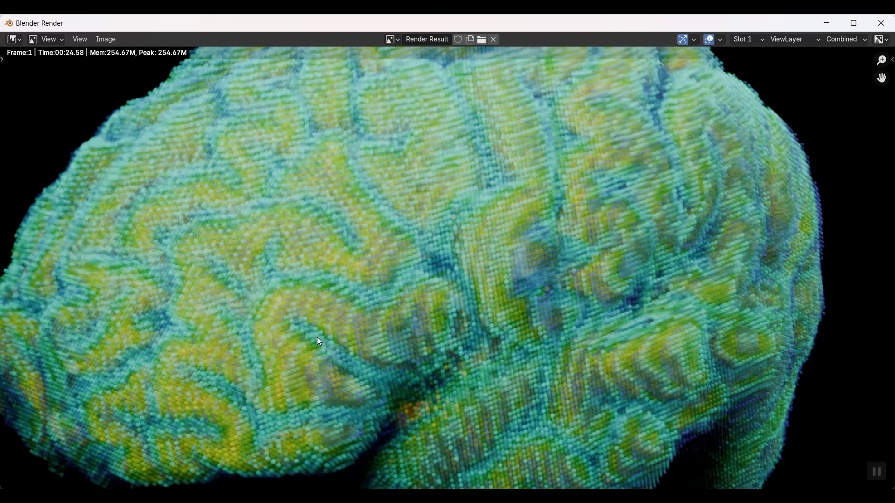
scroll(340, 339, "up", 1)
scroll(368, 336, "down", 3)
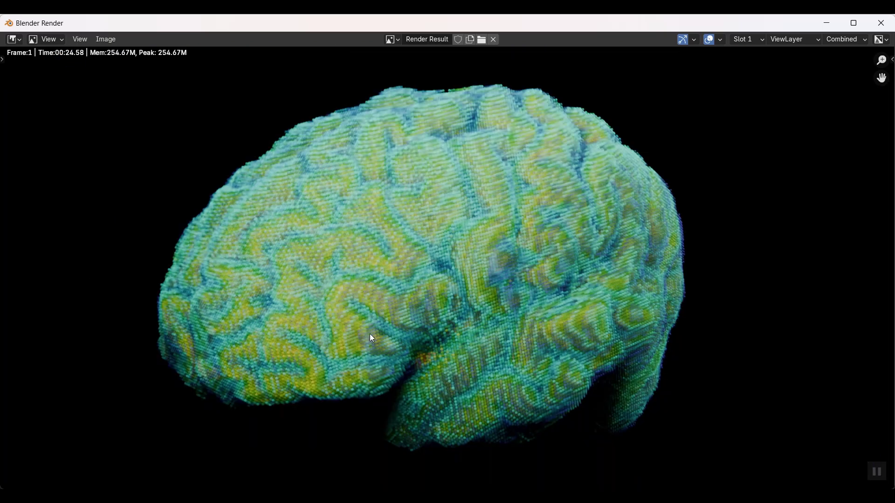
left_click(880, 23)
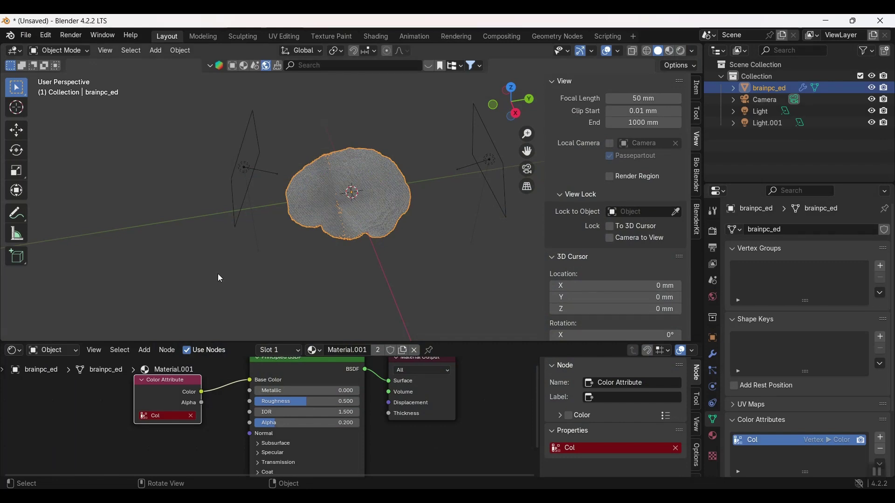
Switch the viewport to Material Preview and examine the semi-transparent brain from several sides and up close.
key("z")
middle_click_drag(220, 278, 368, 215)
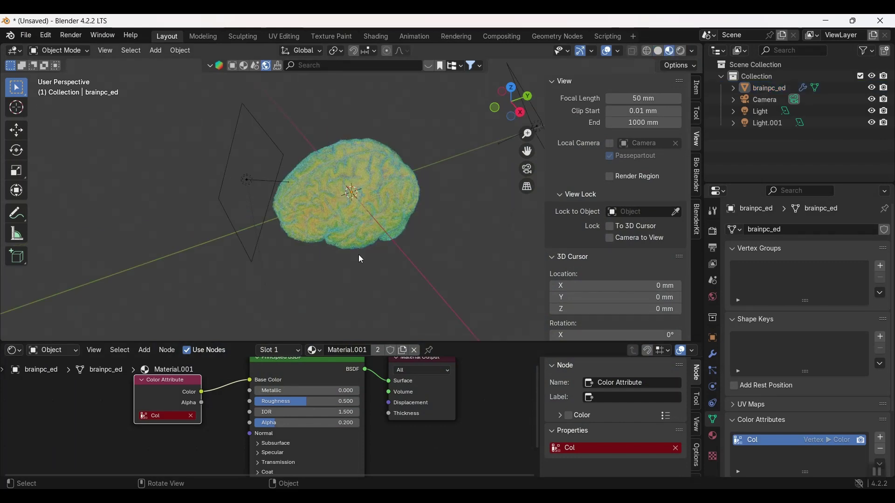
middle_click_drag(361, 259, 434, 201)
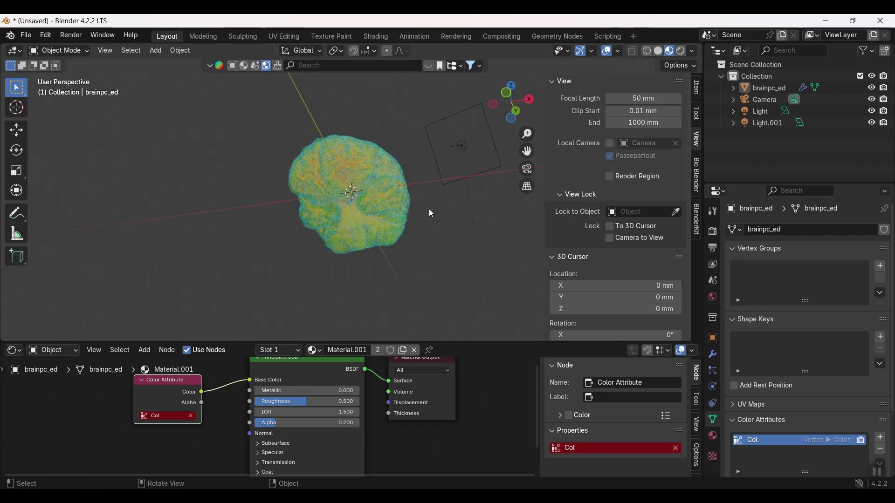
scroll(428, 208, "up", 8)
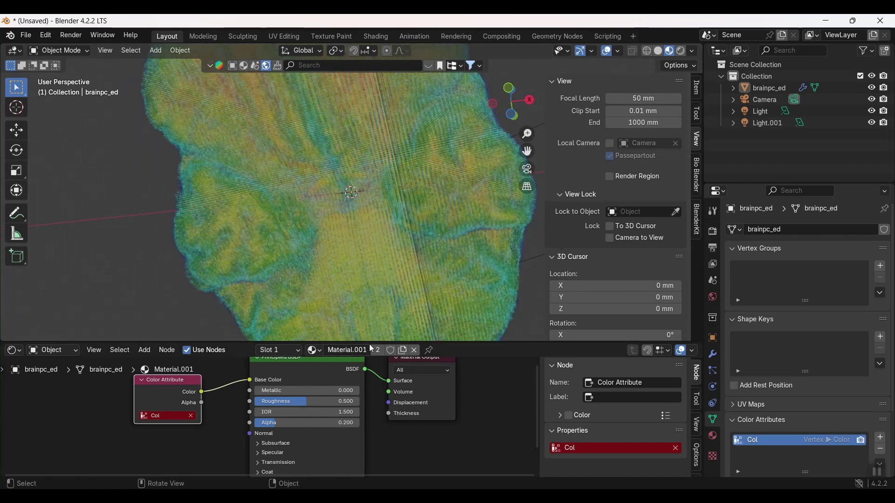
scroll(479, 262, "down", 7)
middle_click_drag(473, 226, 425, 291)
scroll(402, 300, "up", 6)
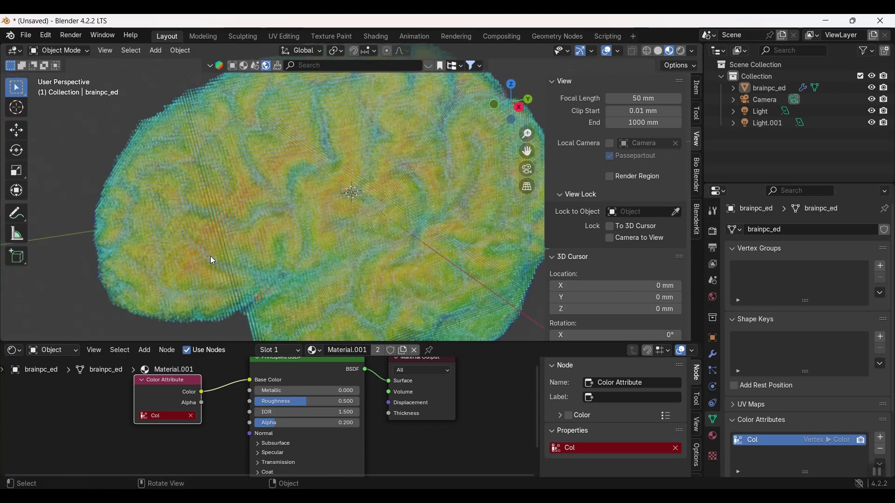
middle_click_drag(213, 261, 466, 258)
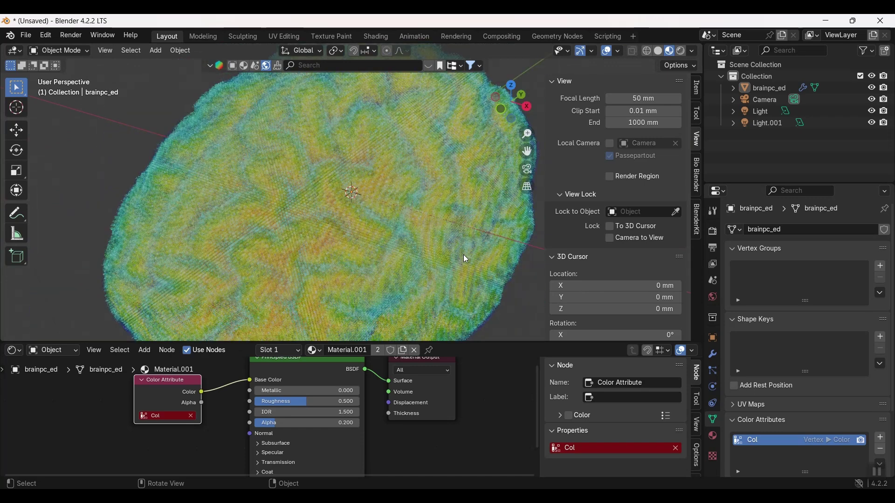
scroll(466, 259, "down", 5)
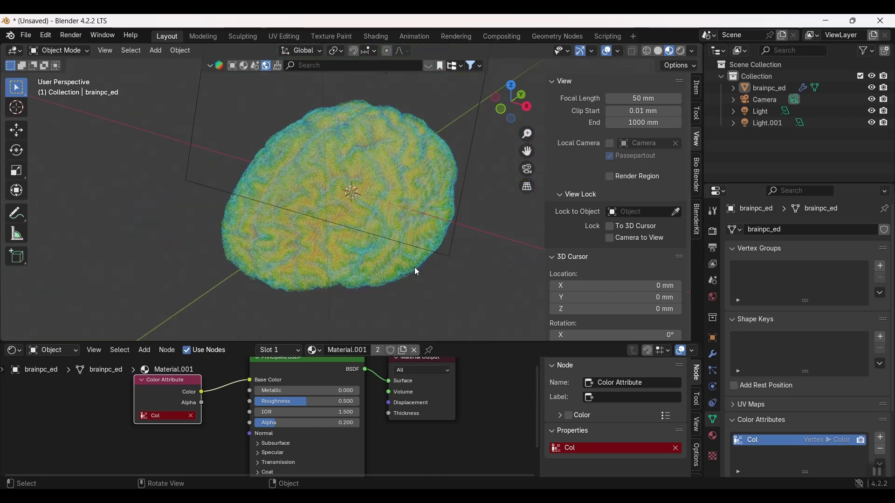